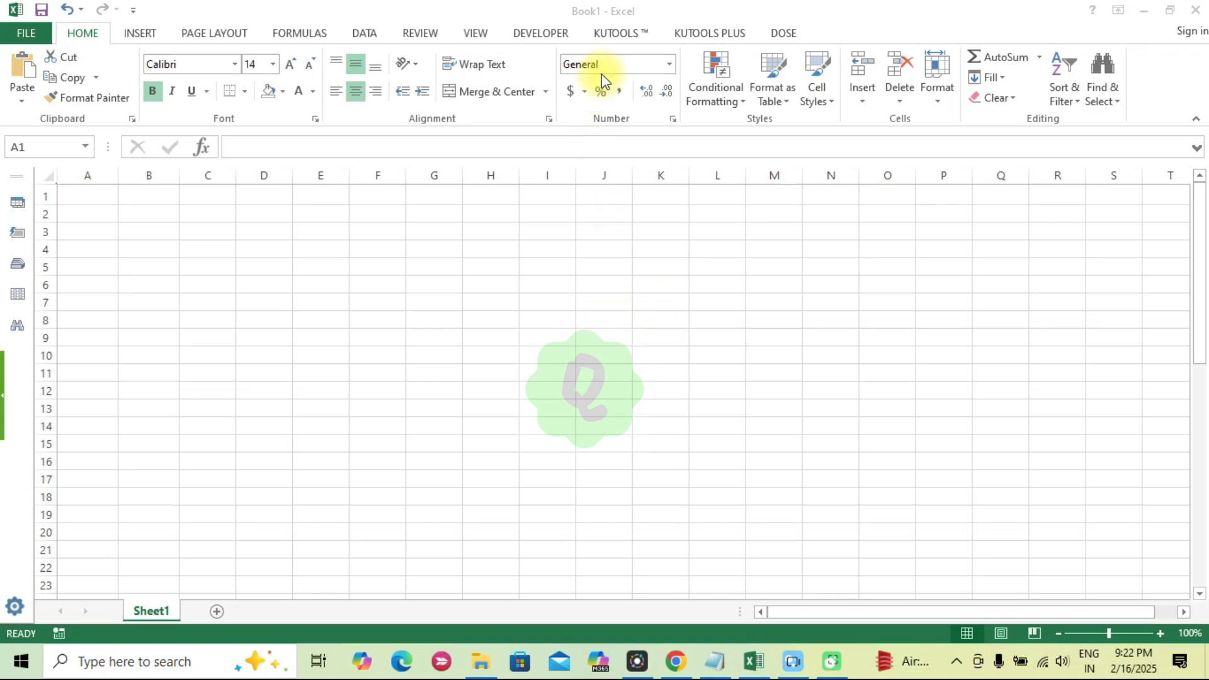
Step: Launch the Kutools Plus Combine Worksheets wizard, then select the names in columns A and B
click(626, 33)
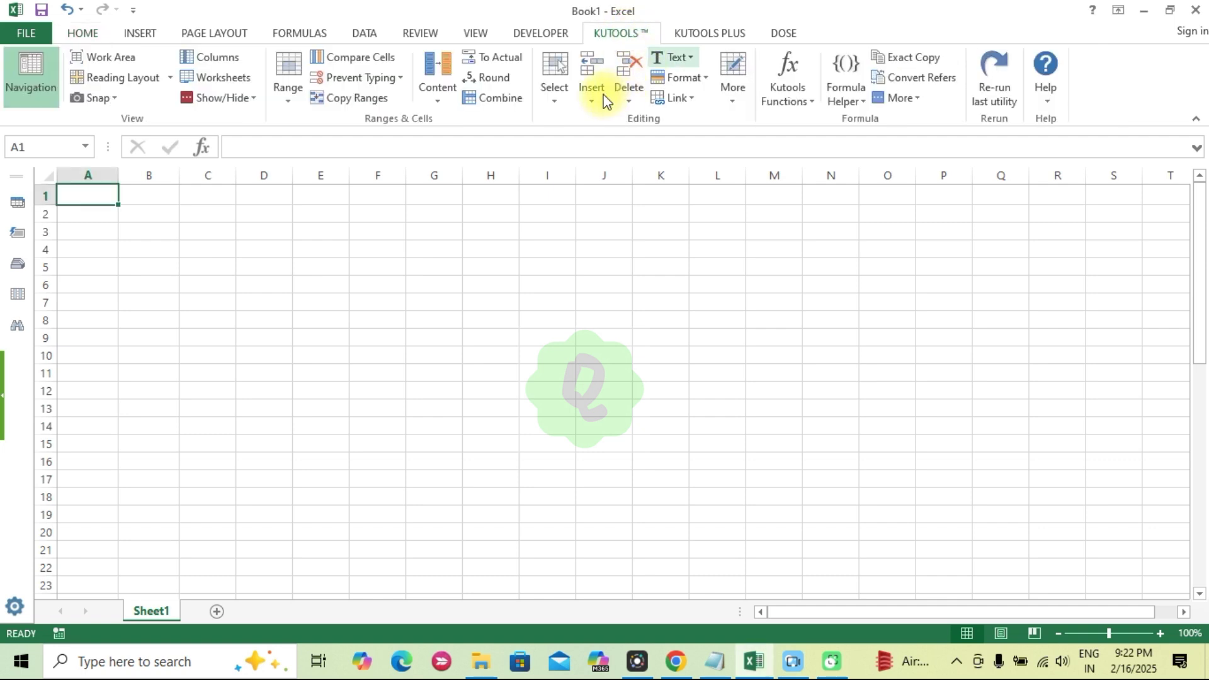
click(719, 33)
click(611, 35)
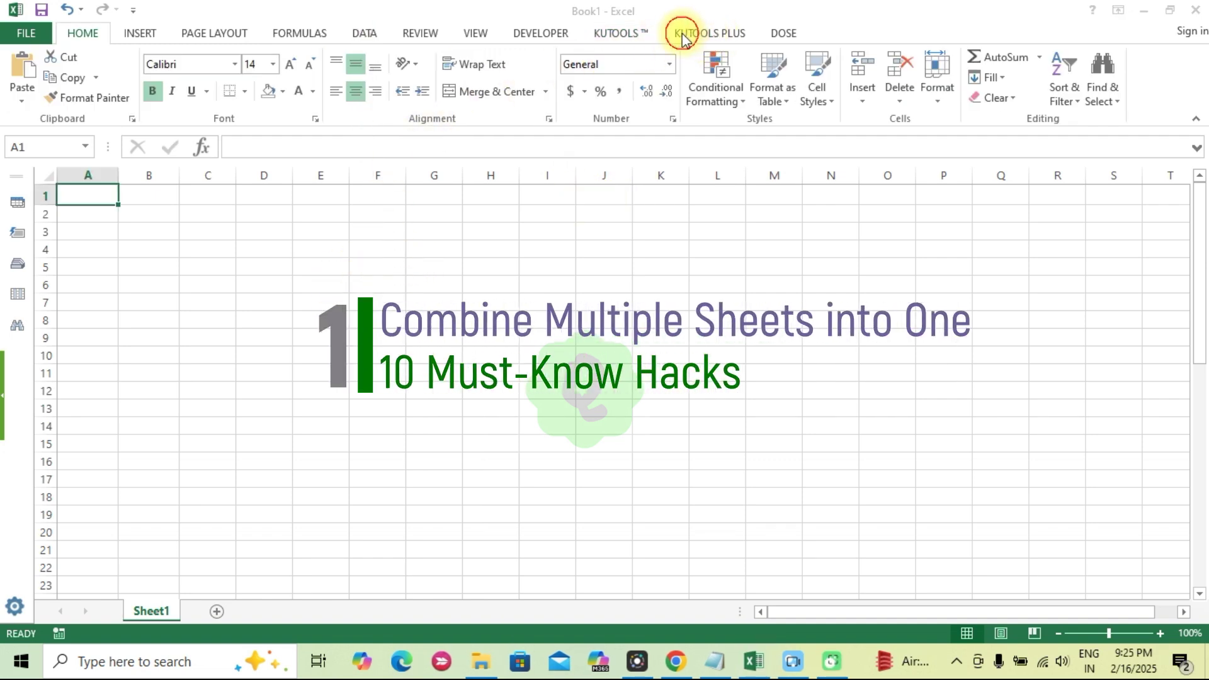
click(704, 33)
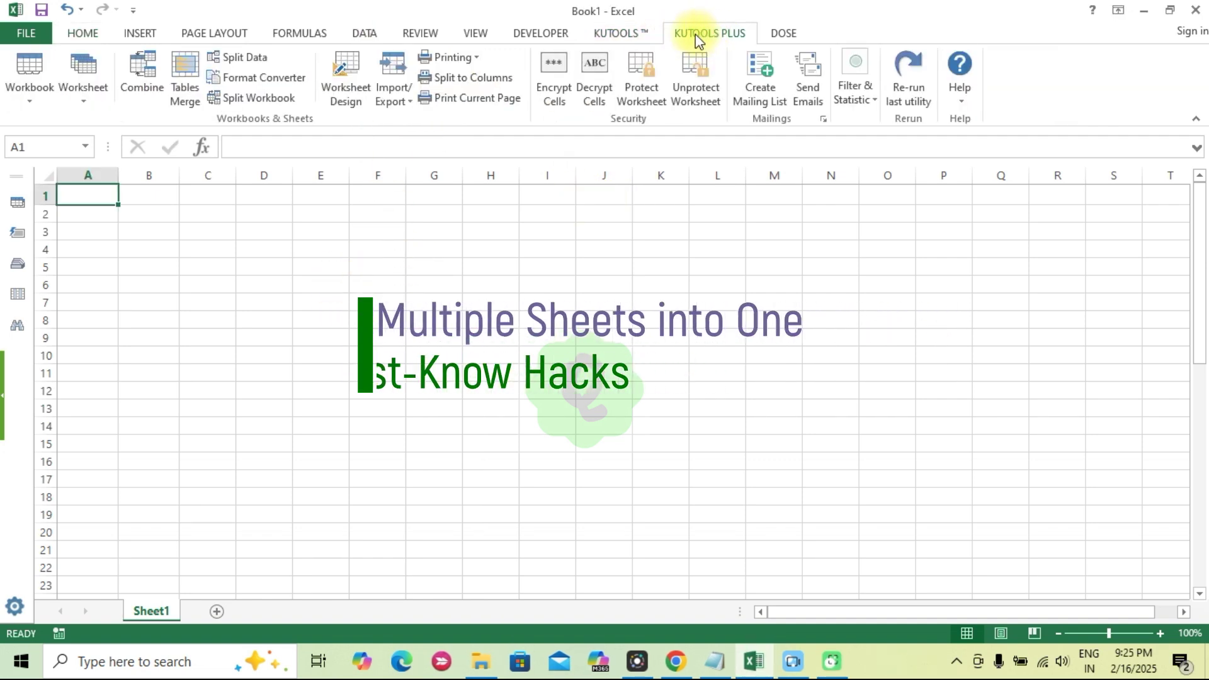
click(142, 82)
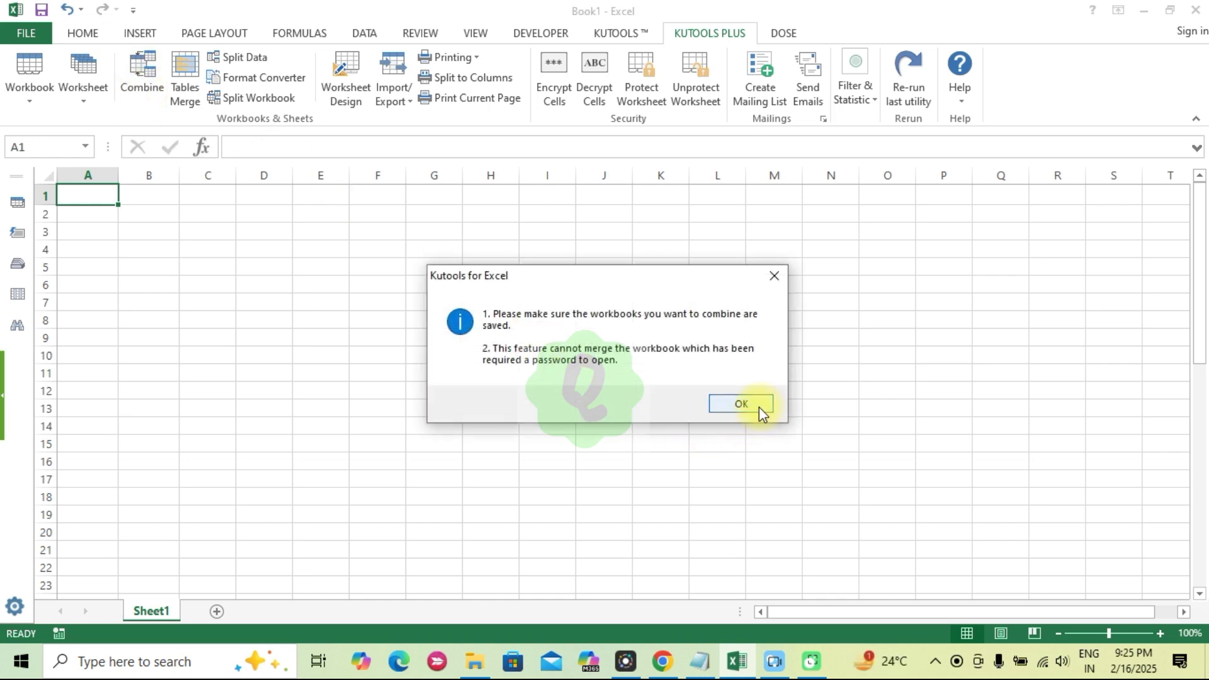
click(741, 404)
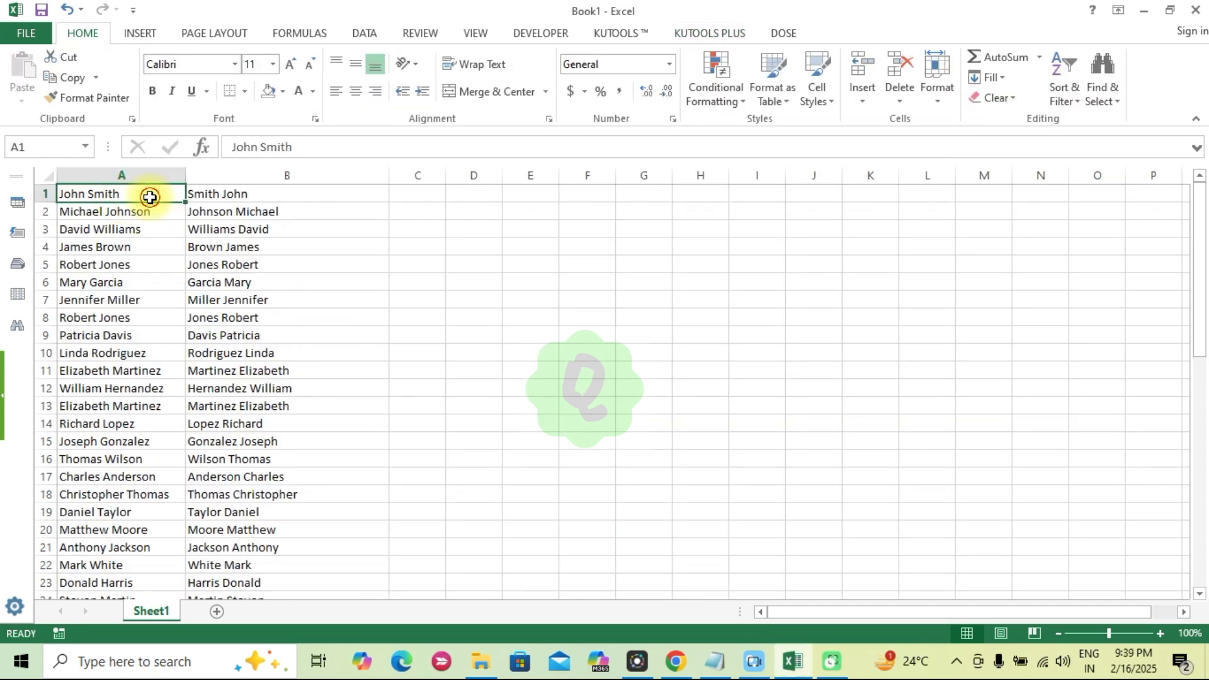
mouse_move(151, 194)
mouse_down()
mouse_move(277, 661)
mouse_move(277, 550)
mouse_up()
scroll(530, 534, up, 5)
scroll(531, 534, up, 5)
click(605, 38)
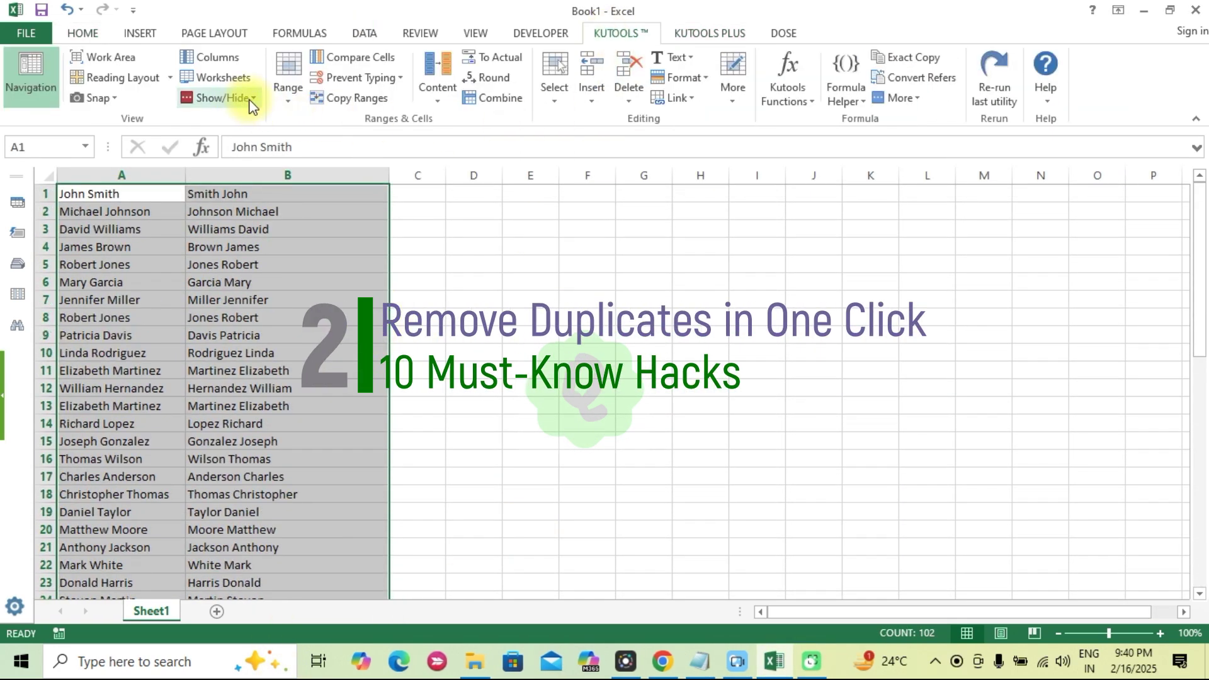
click(554, 91)
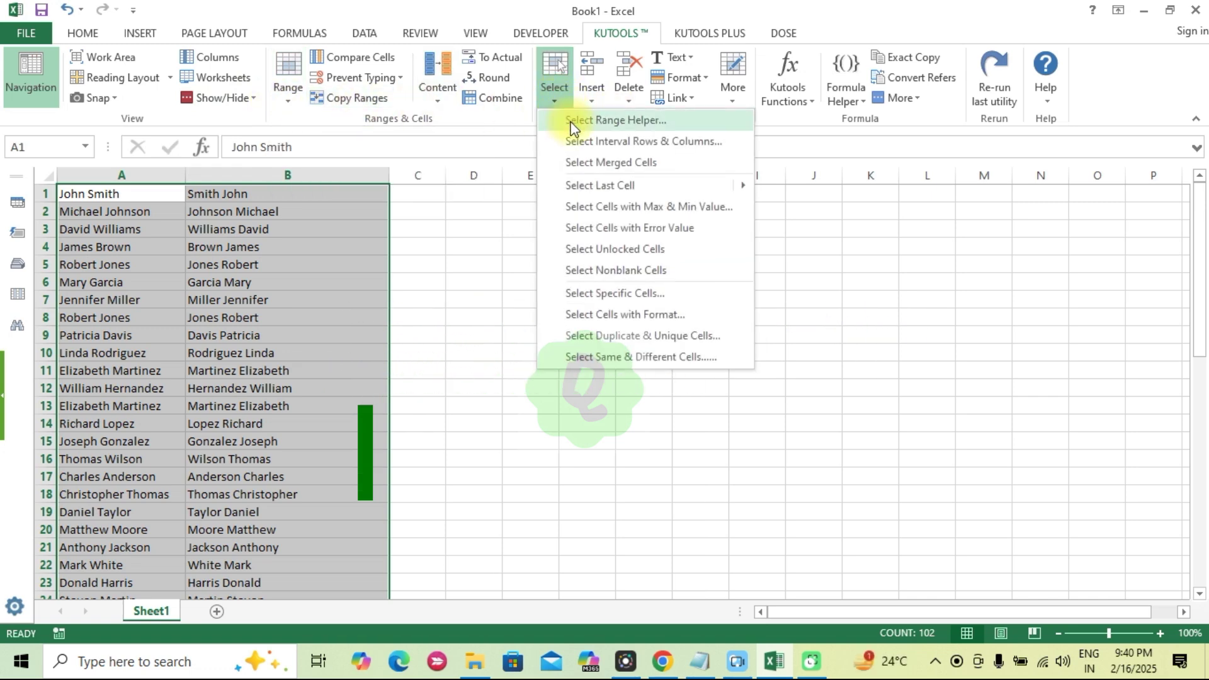
click(610, 336)
click(707, 444)
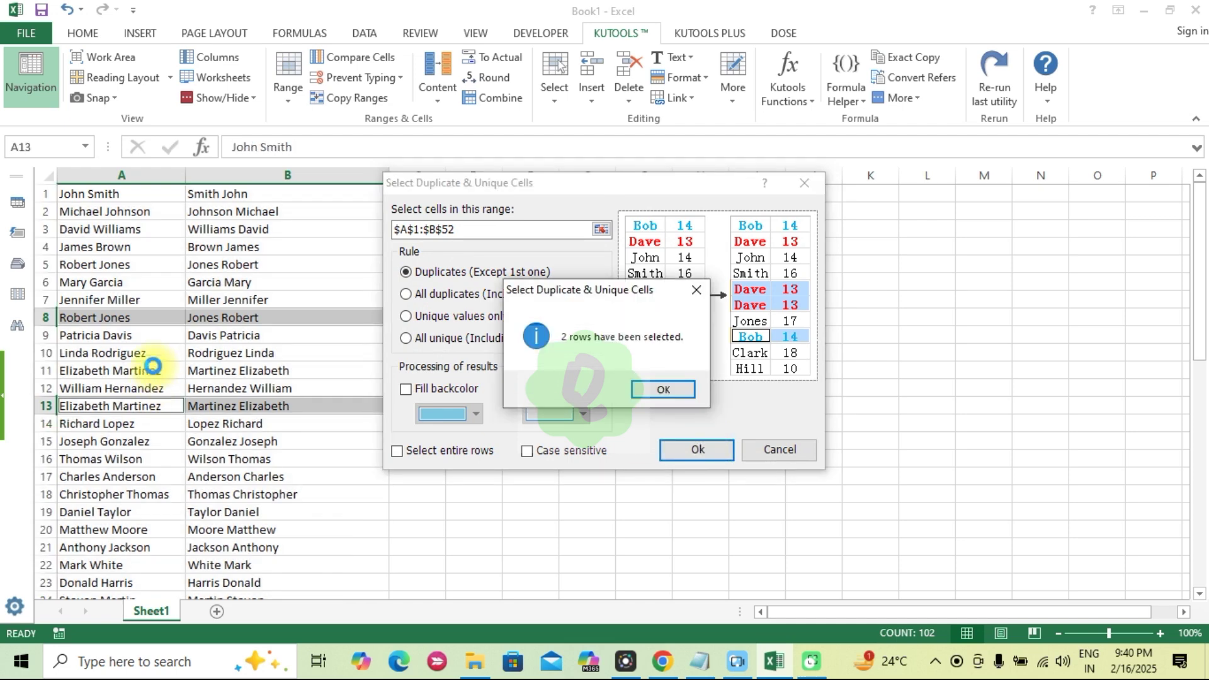
click(655, 390)
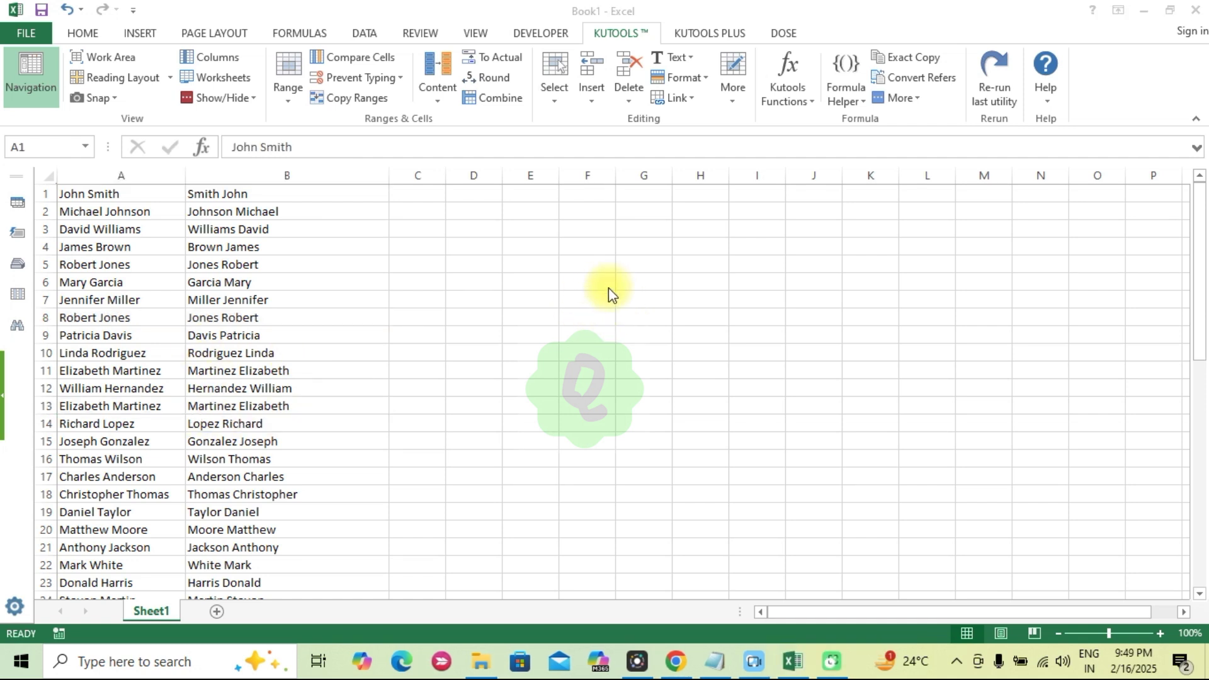
Step: Insert blank rows at interval 1, one row each, between the name rows
click(594, 102)
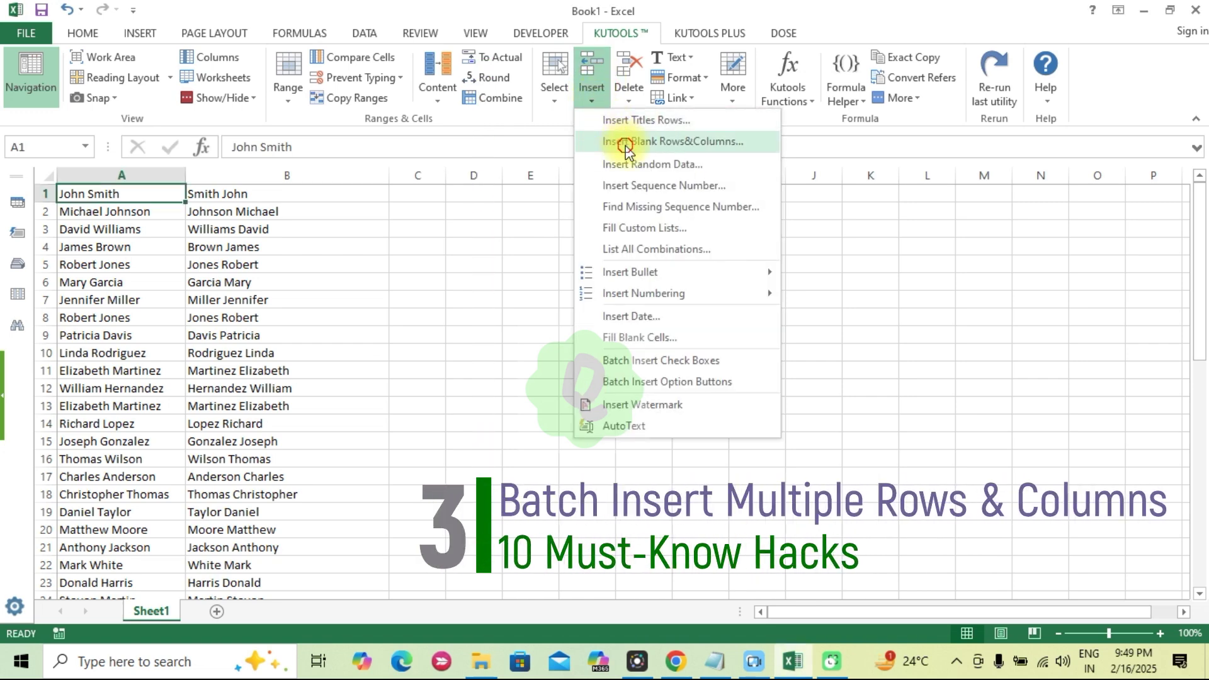
click(625, 142)
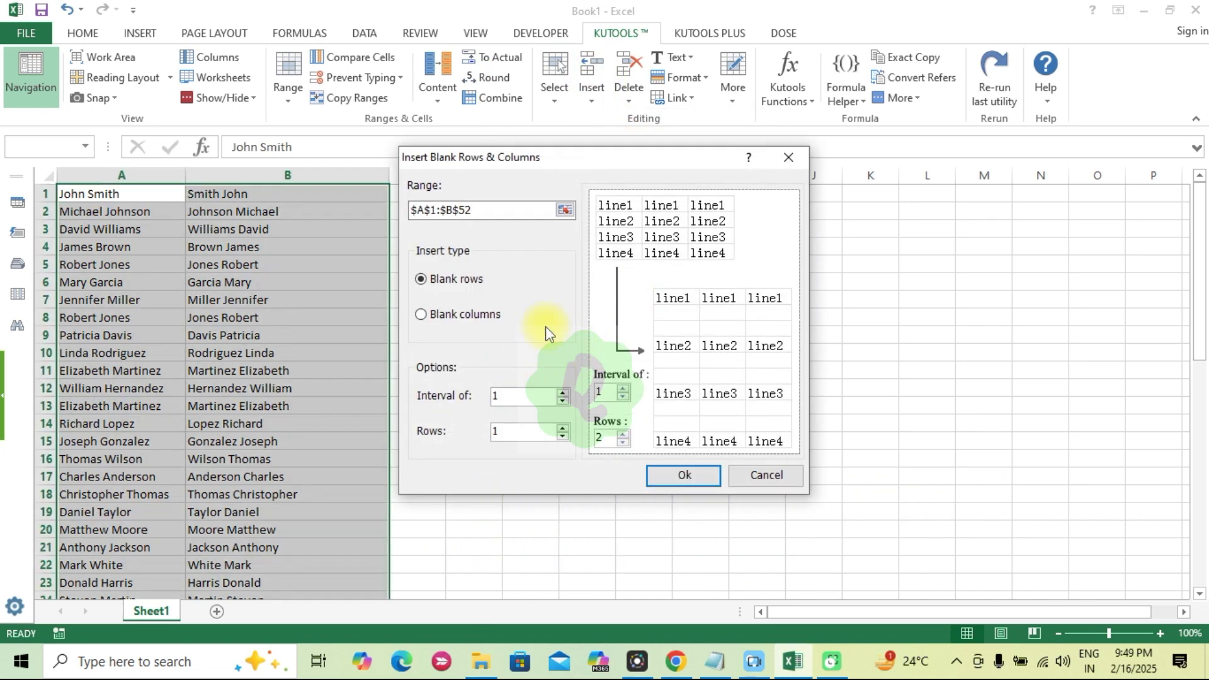
click(423, 315)
click(423, 279)
drag(532, 396, 486, 397)
click(656, 478)
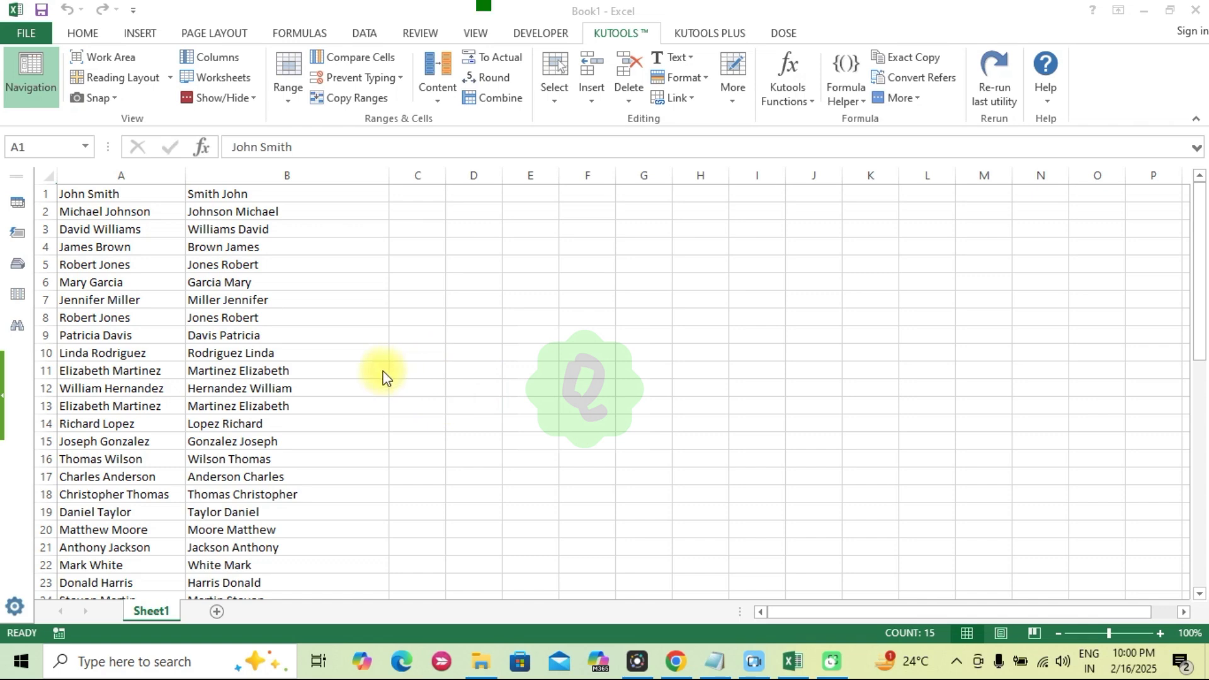
Step: Select A1:A14 and preview each Transform Range layout option
mouse_move(94, 194)
mouse_down()
mouse_move(128, 239)
mouse_move(121, 423)
mouse_up()
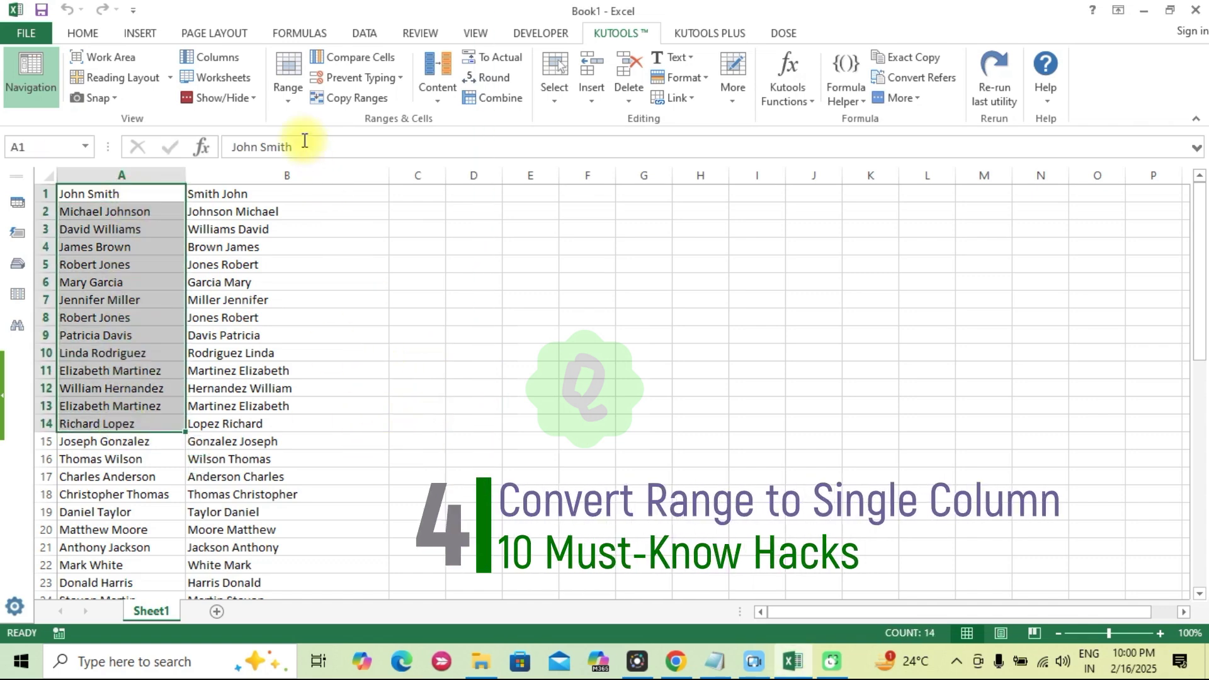
click(278, 97)
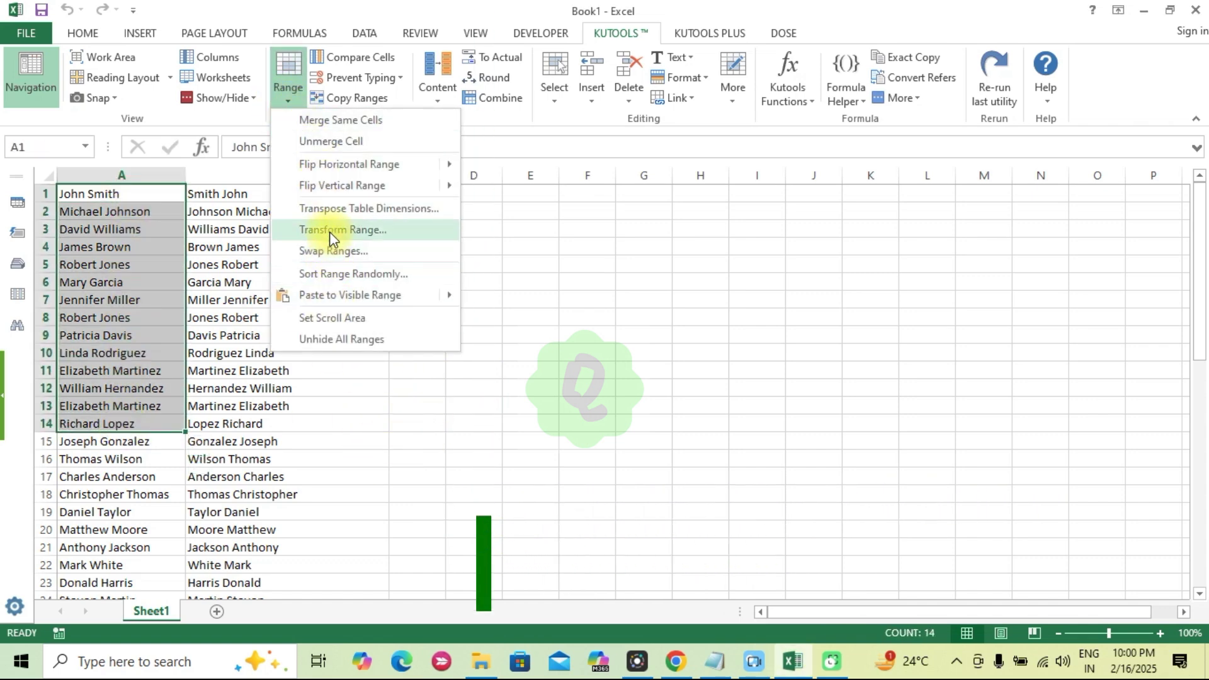
click(330, 230)
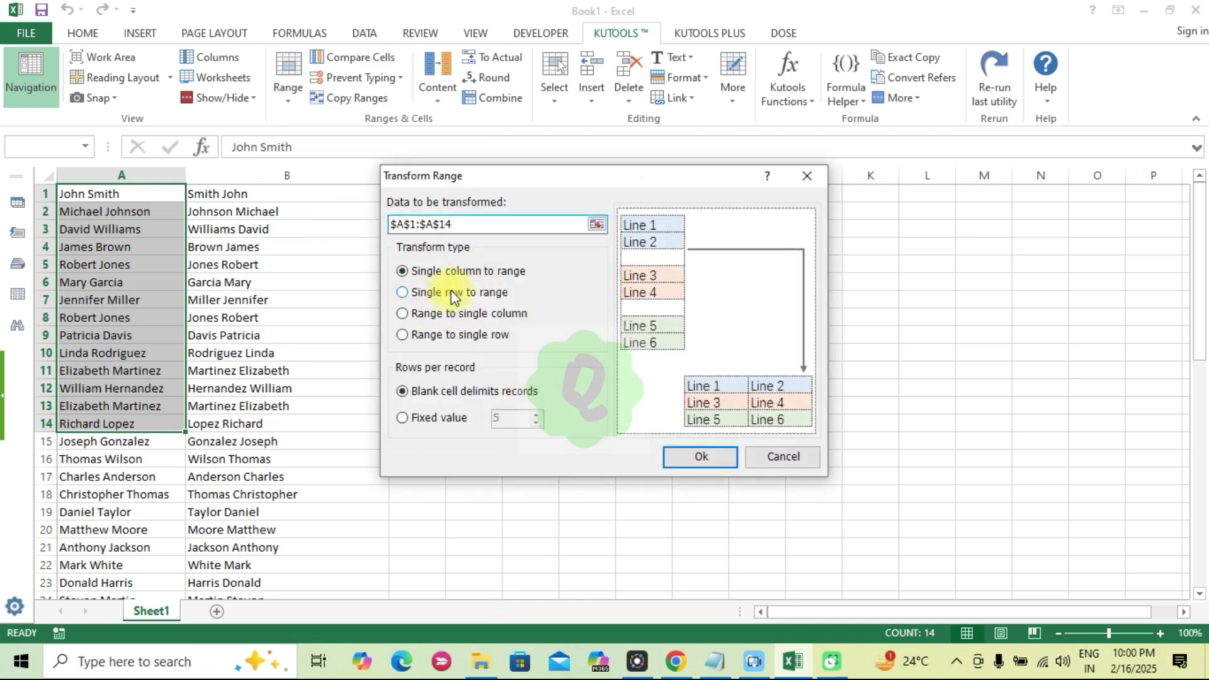
click(429, 294)
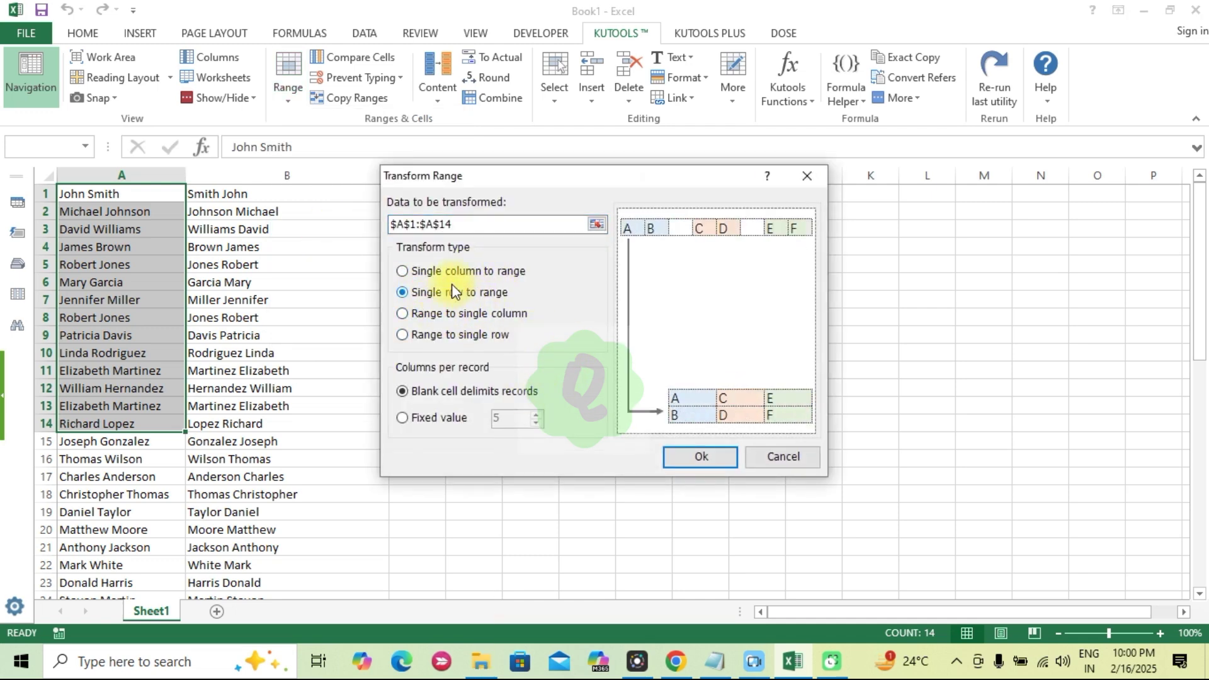
click(452, 273)
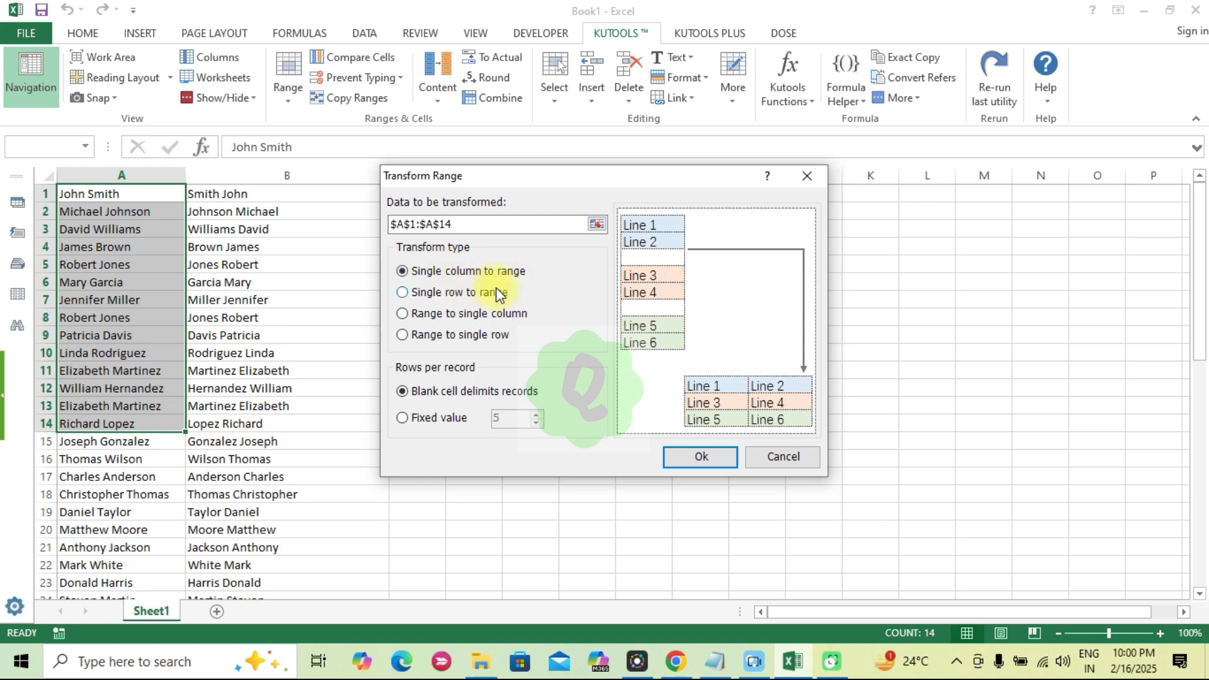
click(428, 294)
click(442, 314)
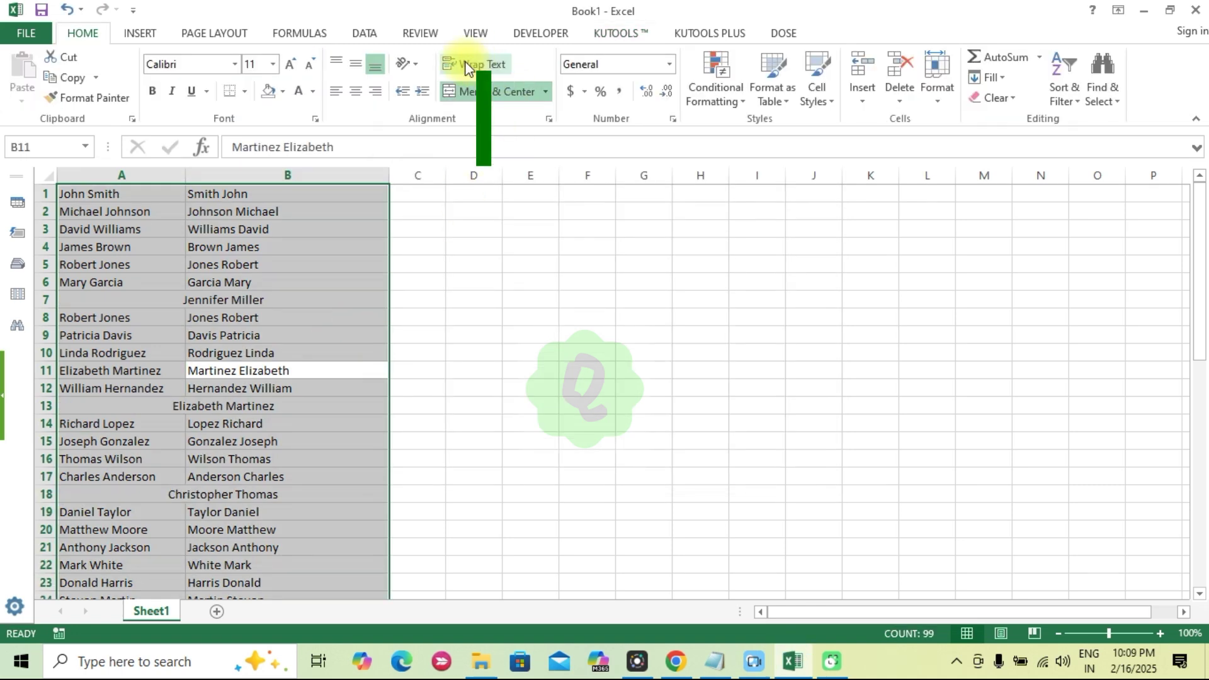
Step: Select all merged cells in the name list, locating rows 7, 13 and 18
click(621, 33)
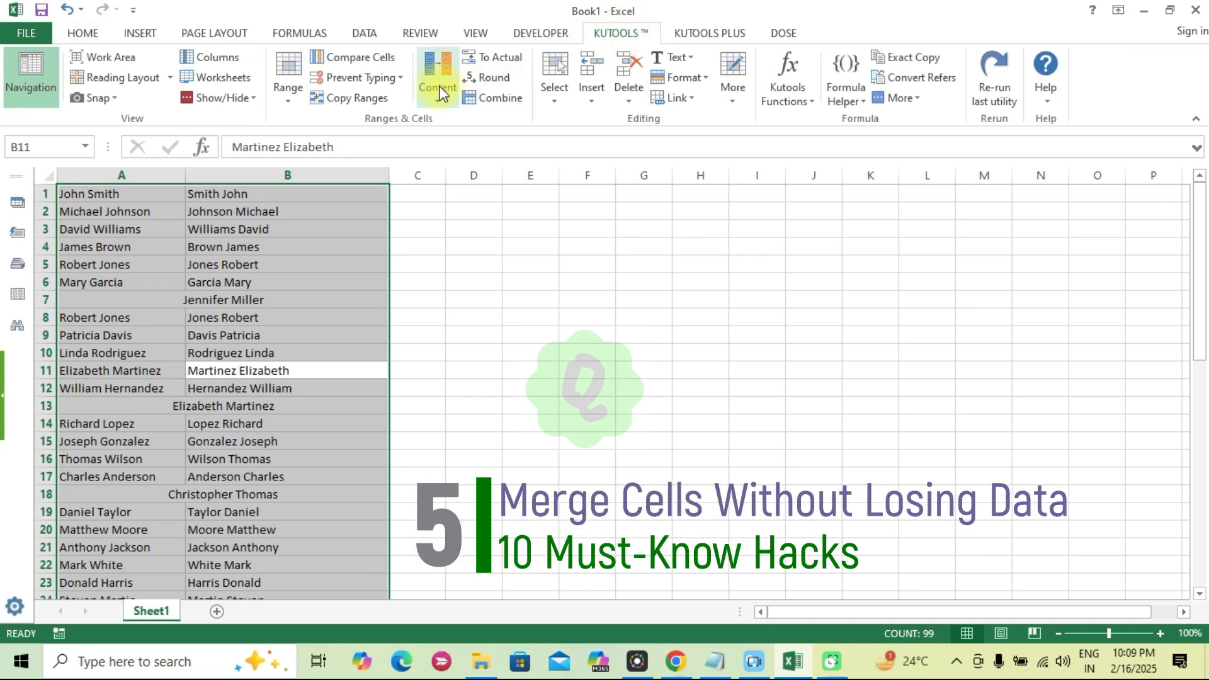
click(557, 100)
click(593, 162)
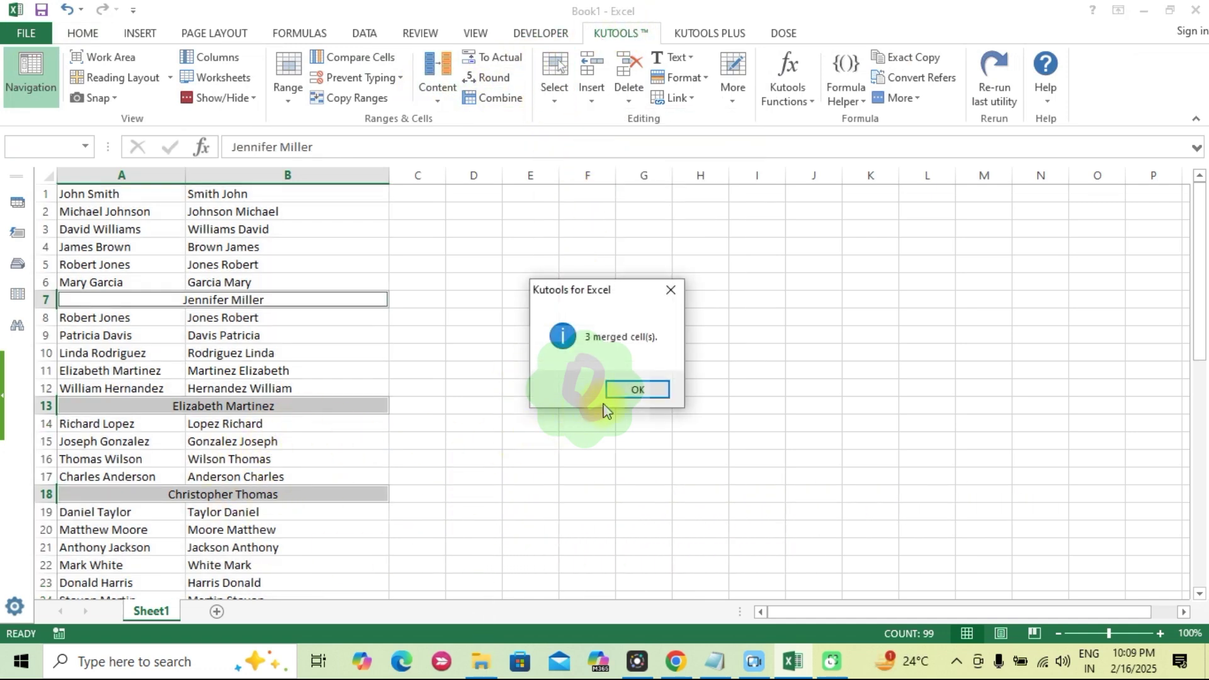
click(618, 391)
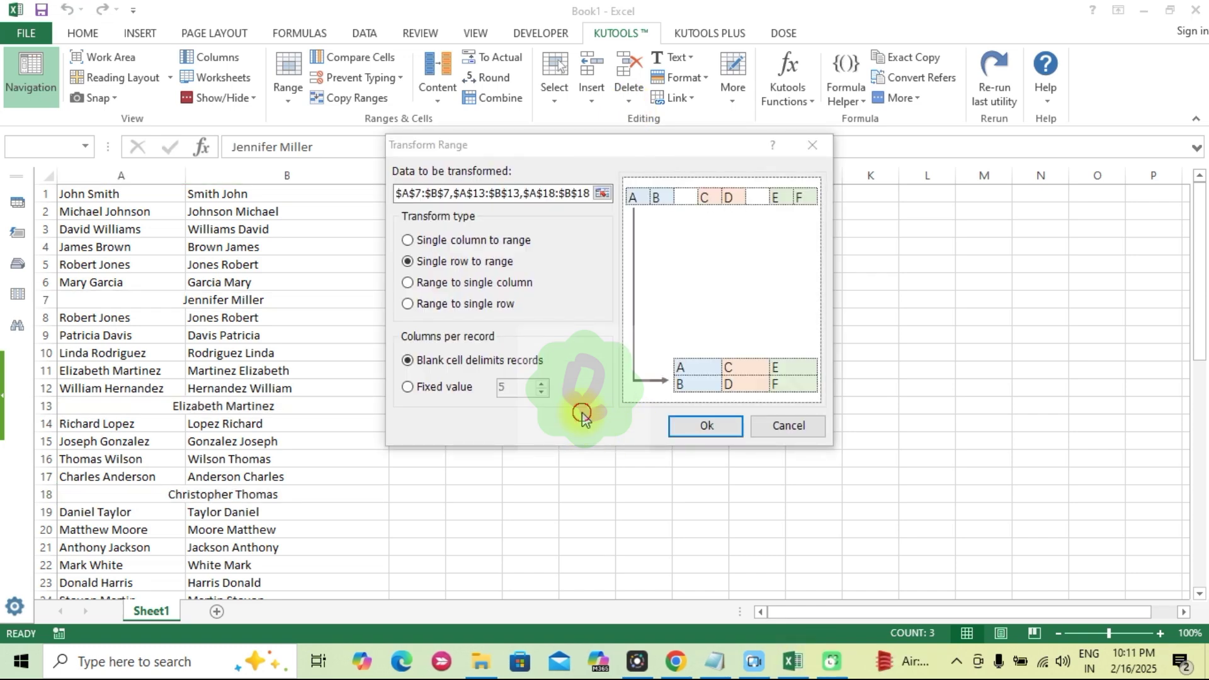
Step: Preview flattening the merged cells into a single row and a single column
click(582, 415)
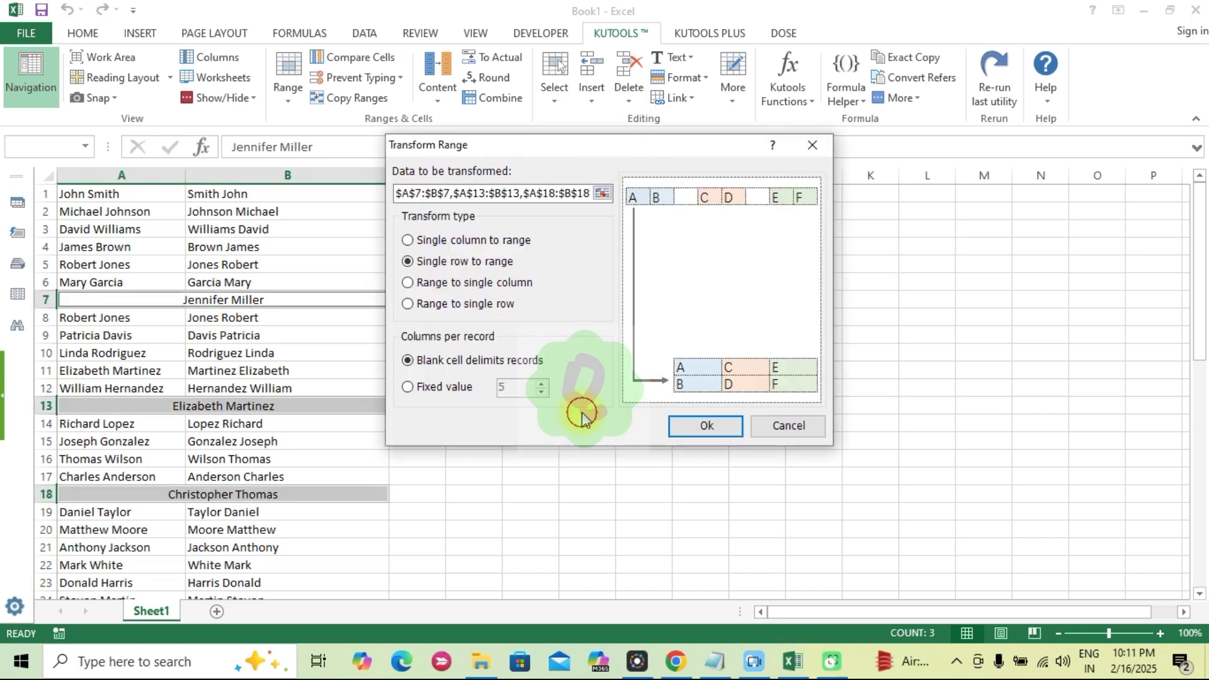
click(407, 304)
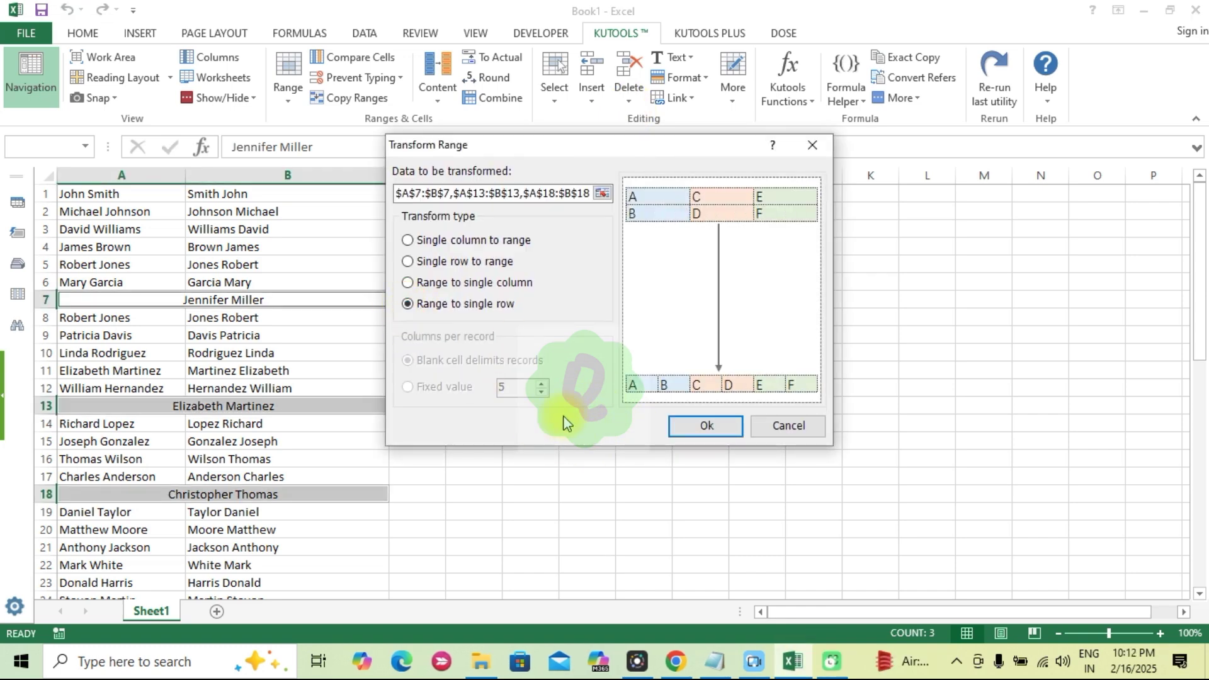
click(408, 283)
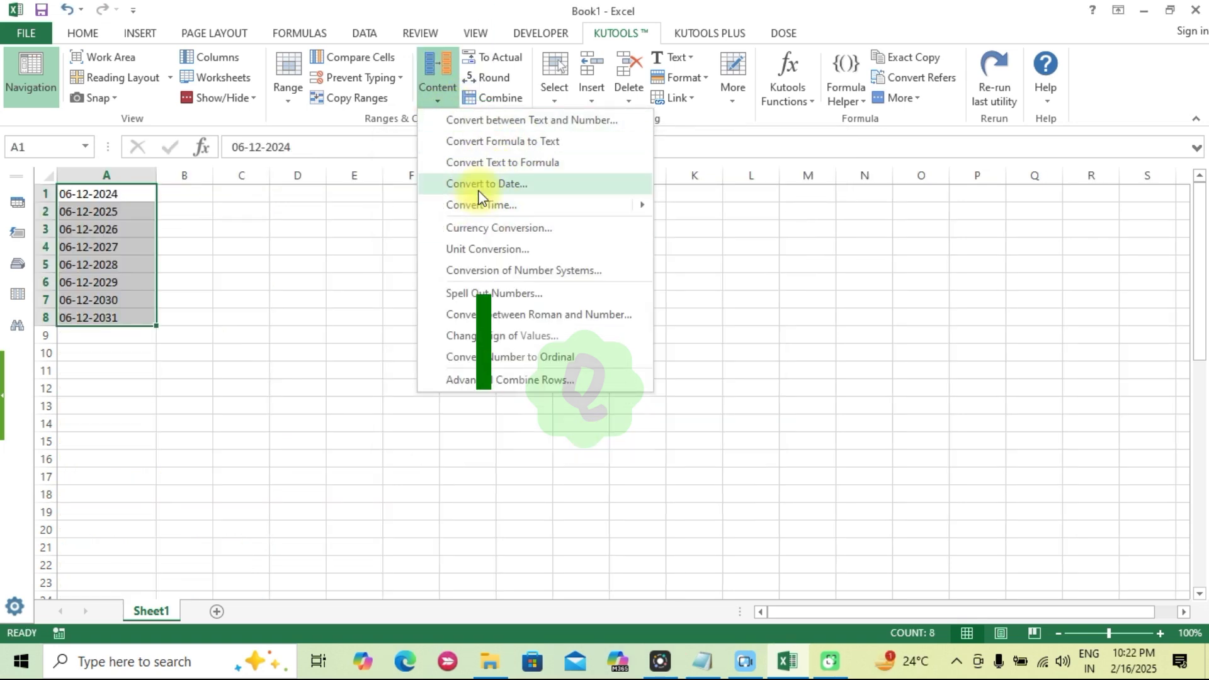
Step: Convert A1:A8 to dates, then recover the originals and close Convert to Date
click(481, 185)
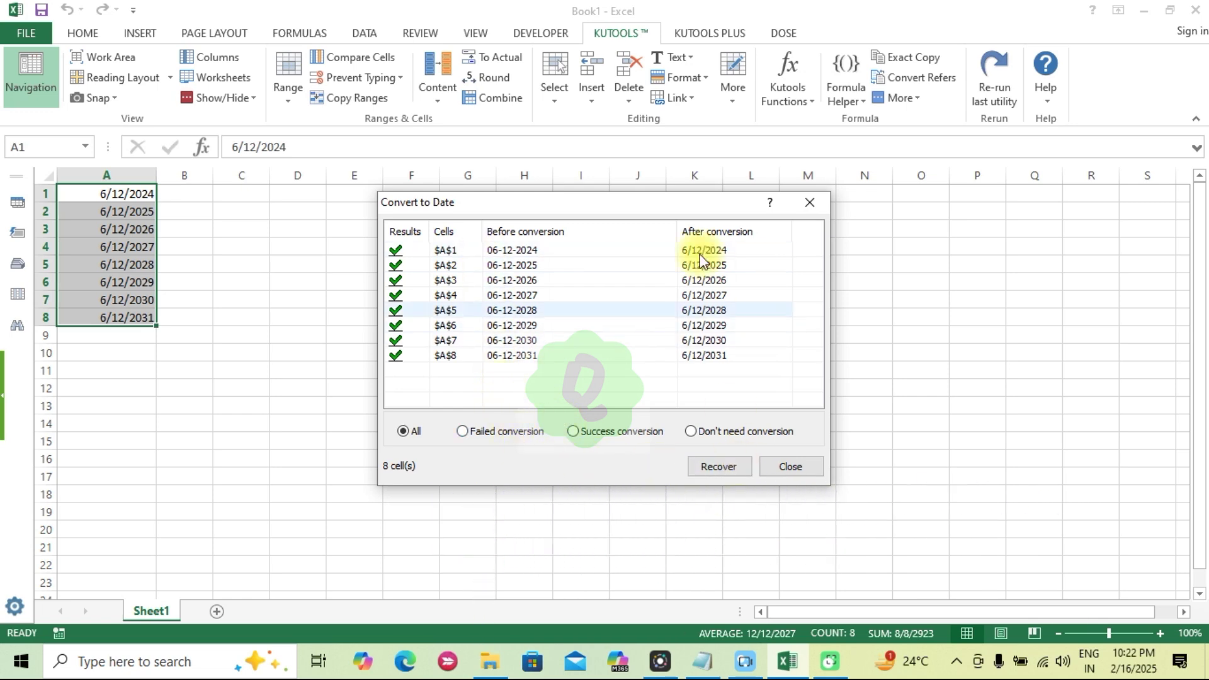
click(737, 474)
click(648, 390)
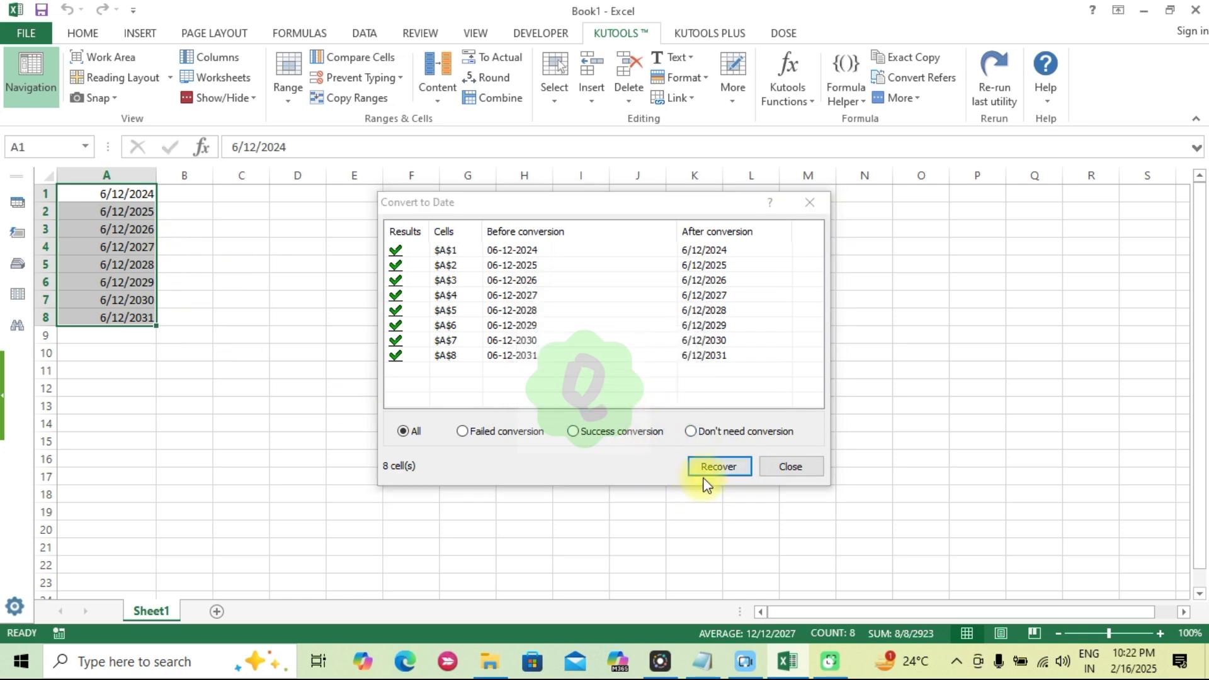
click(802, 470)
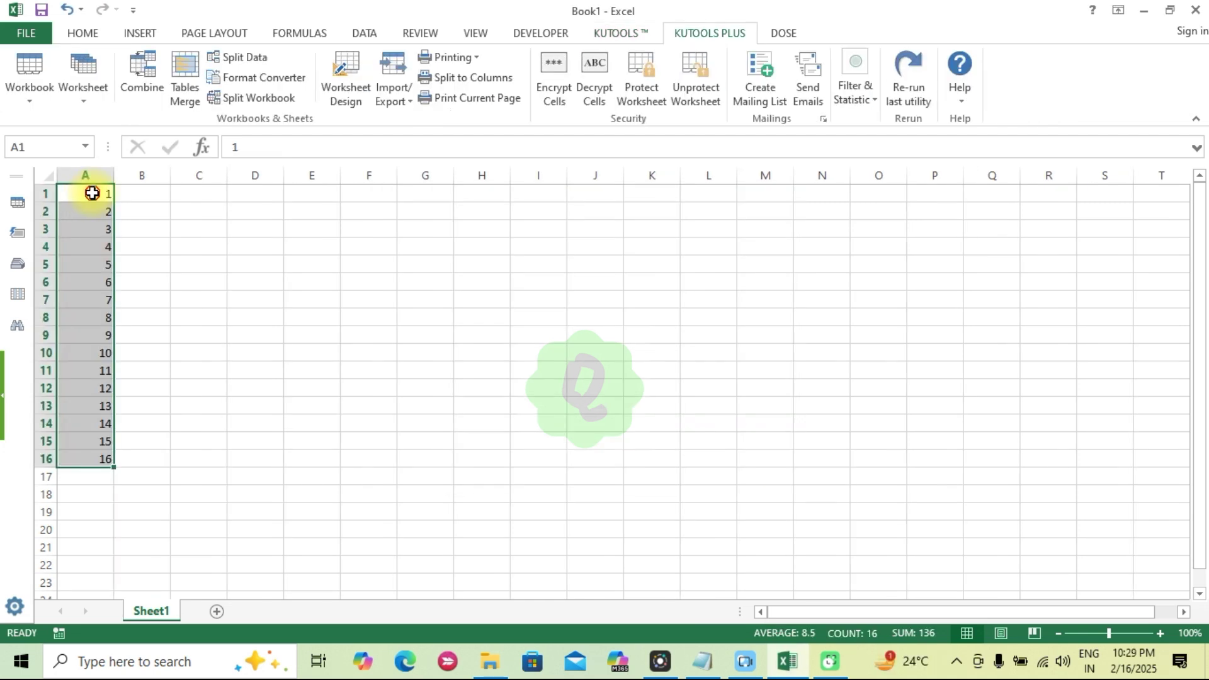
Step: Try Split Workbook on the numbers, cancel the folder choice, then select column B's names
drag(88, 191, 101, 453)
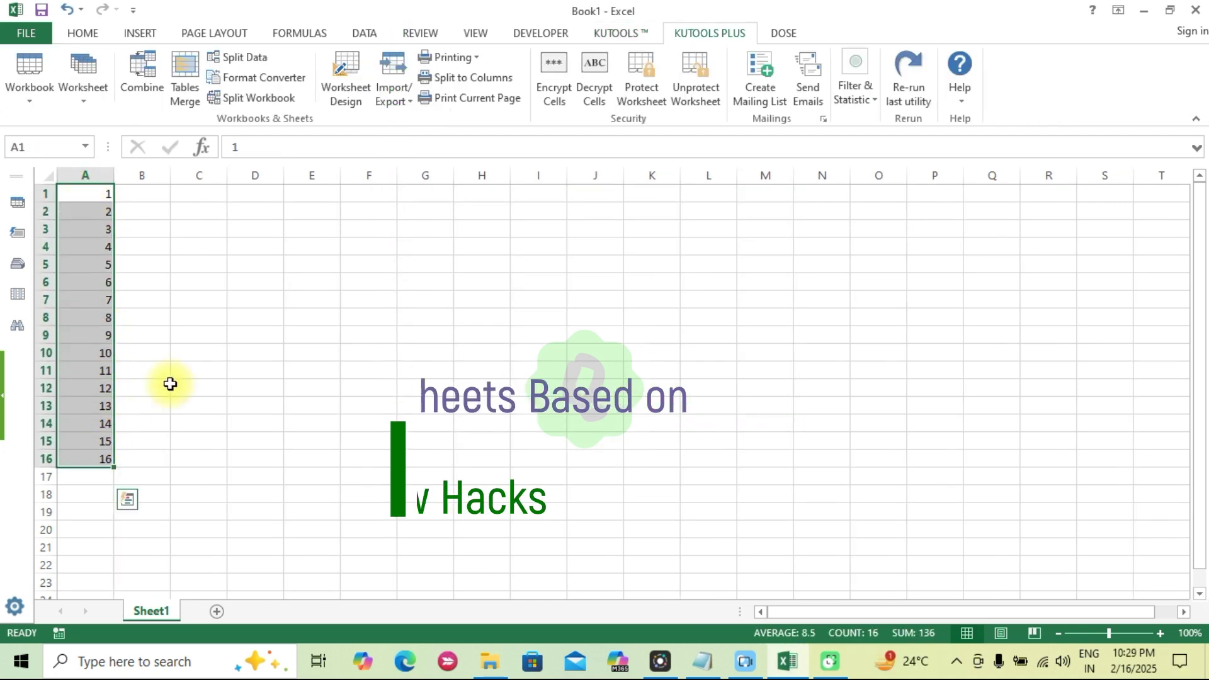
click(270, 100)
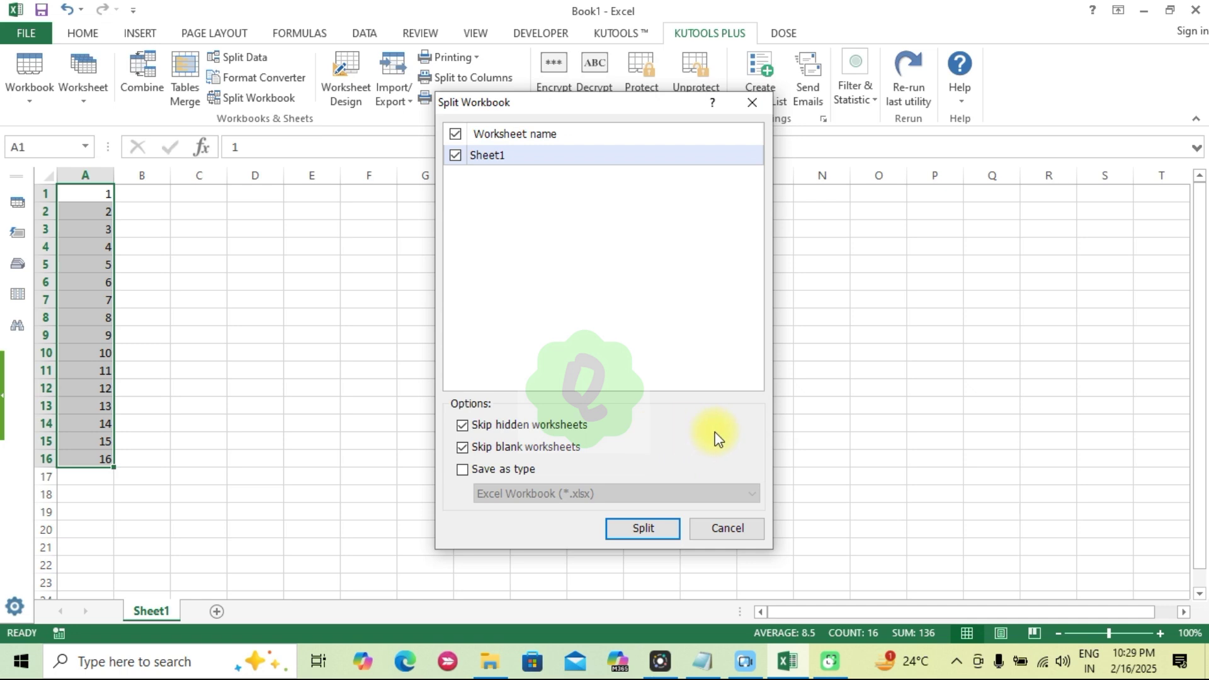
click(658, 531)
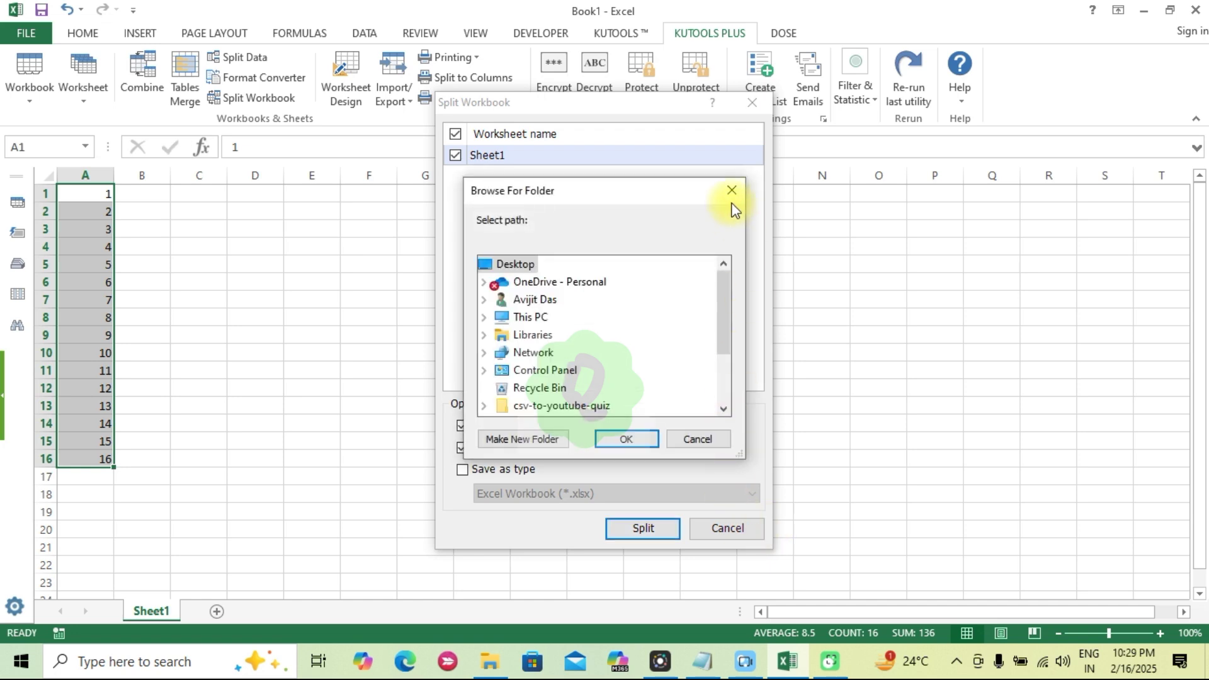
click(731, 190)
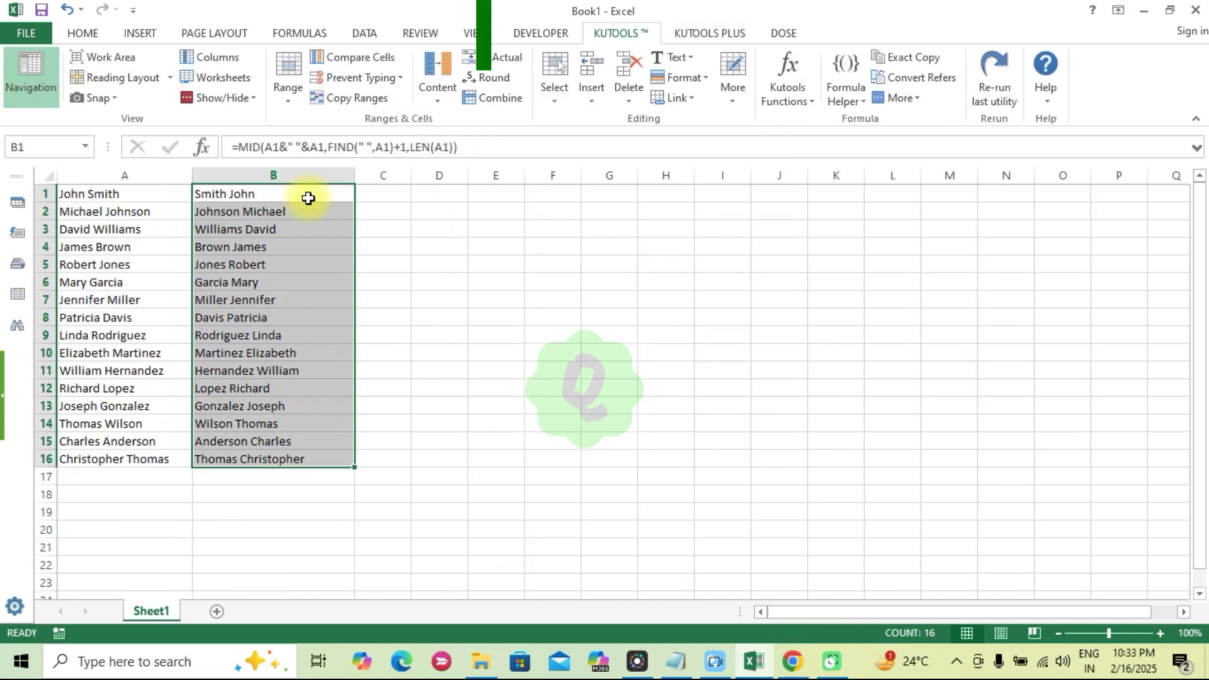
mouse_move(310, 197)
mouse_down()
mouse_move(283, 375)
mouse_move(281, 192)
mouse_move(291, 461)
mouse_up()
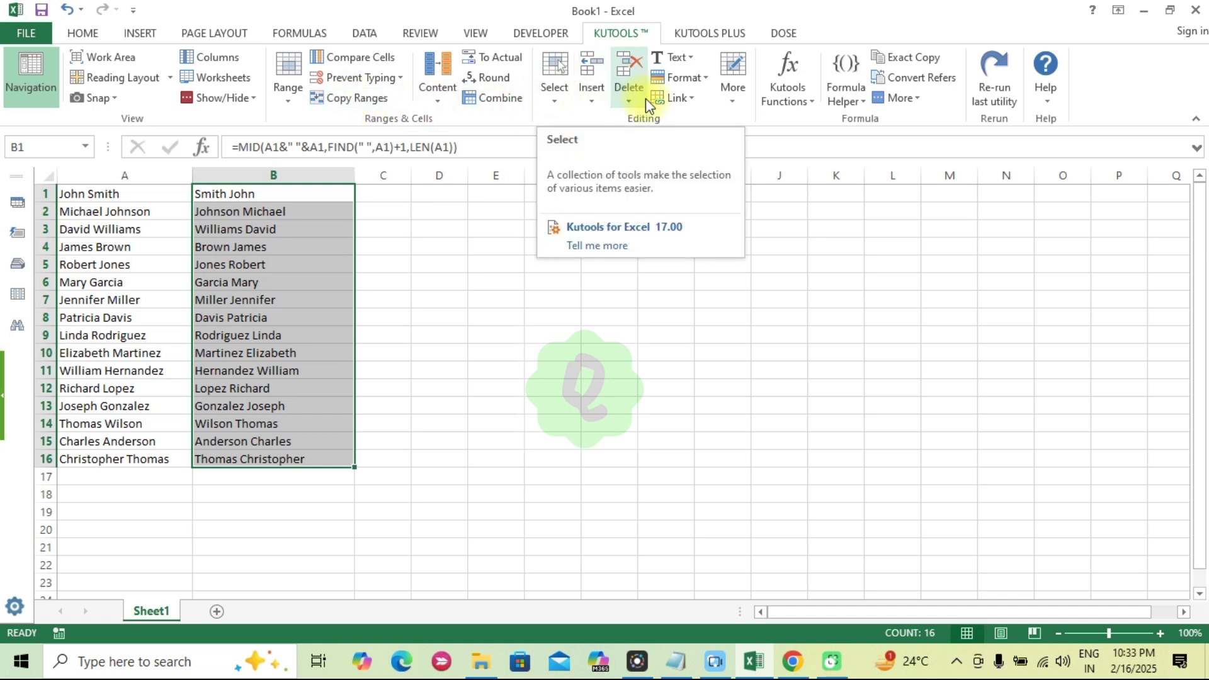
Step: Convert the formulas in B1:B16 to plain text and widen column B
click(439, 93)
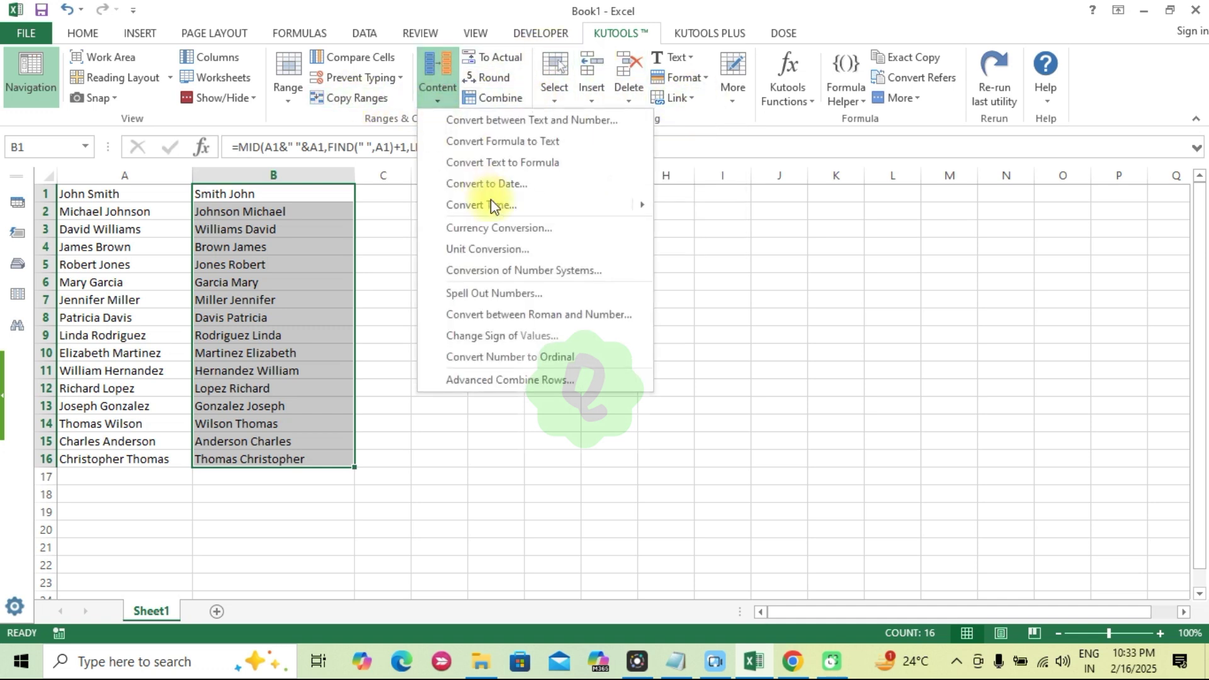
click(495, 142)
click(391, 516)
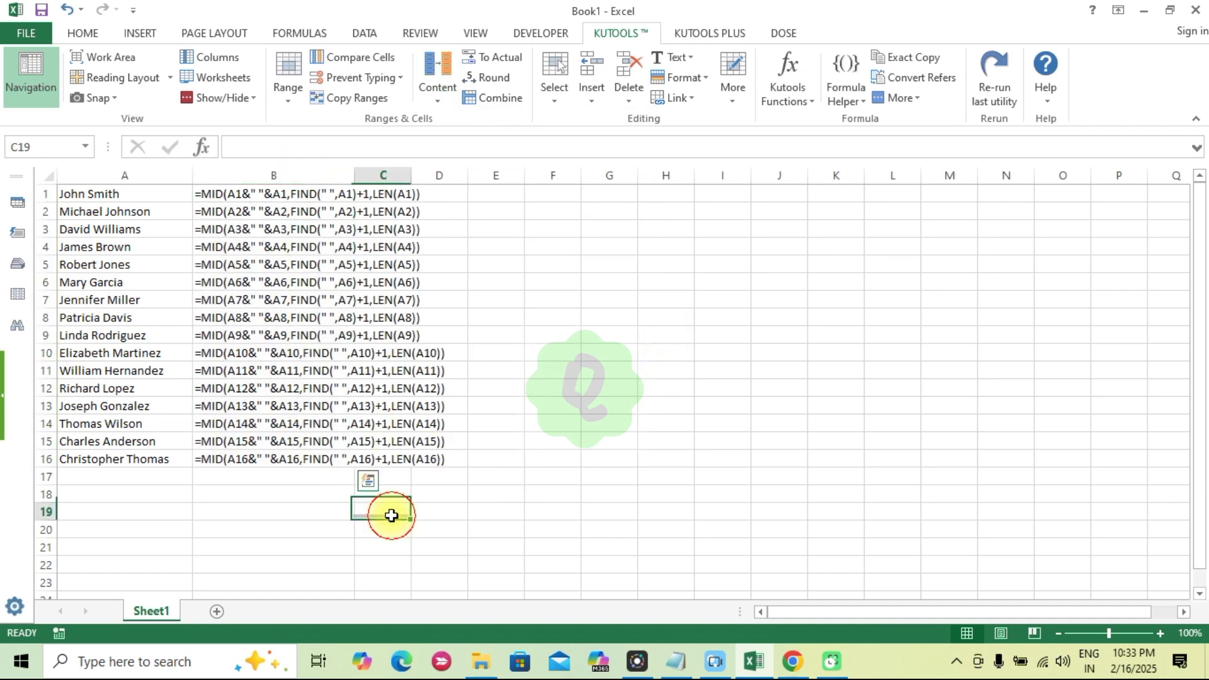
drag(354, 175, 468, 176)
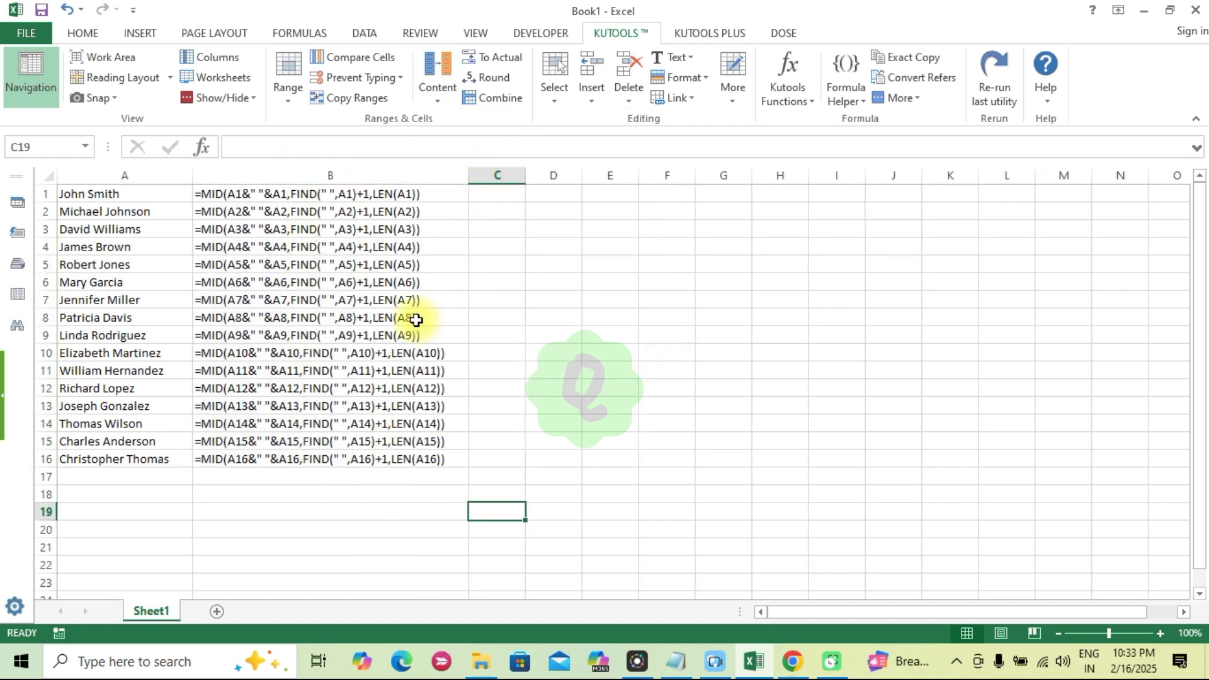
Step: Inspect the converted formula text cell by cell down column B
click(413, 193)
click(404, 438)
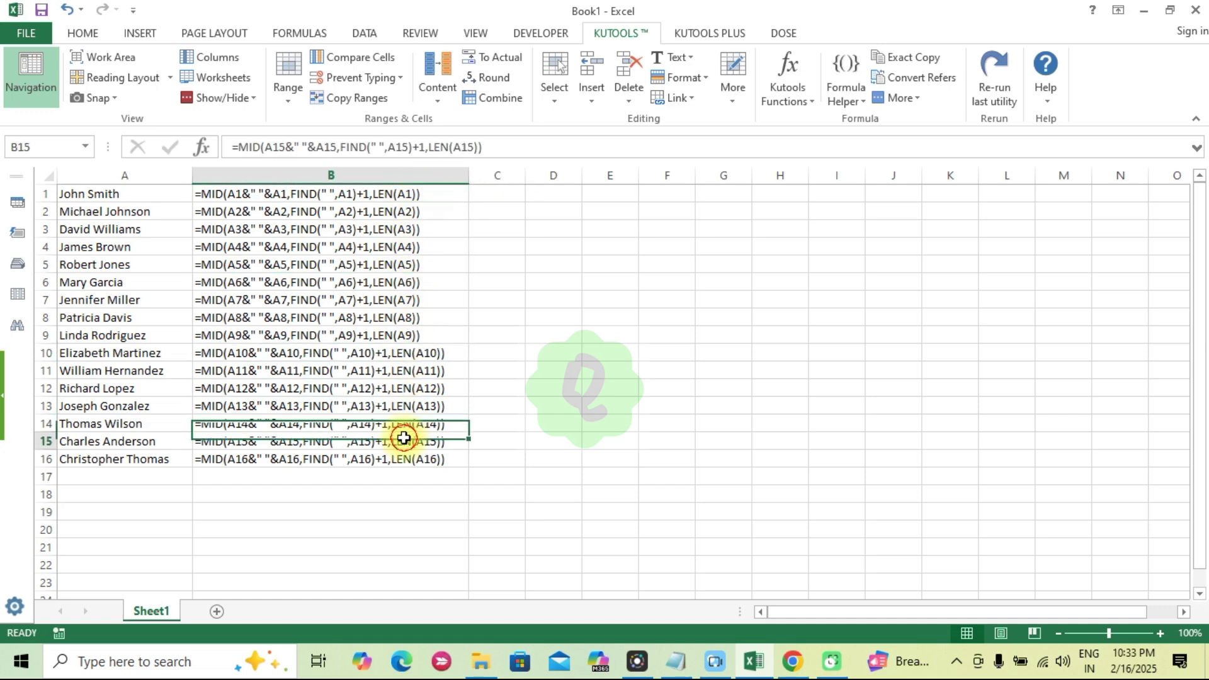
click(404, 458)
click(359, 335)
click(356, 212)
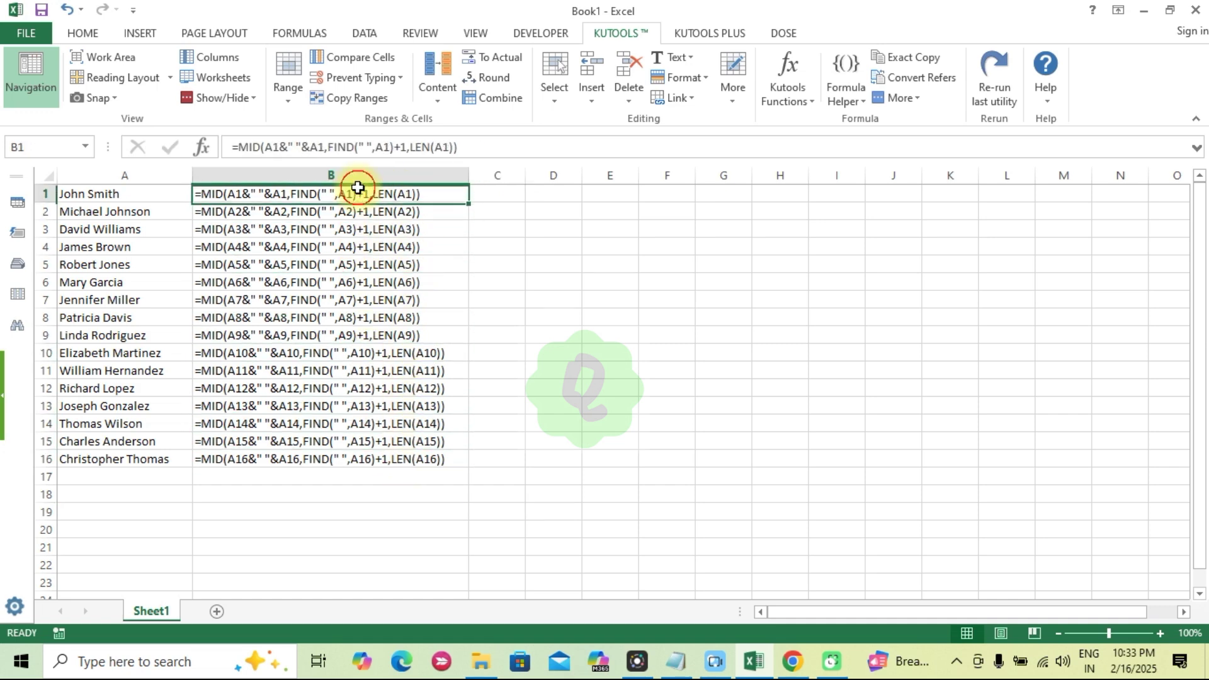
click(353, 264)
click(354, 353)
click(353, 388)
click(346, 424)
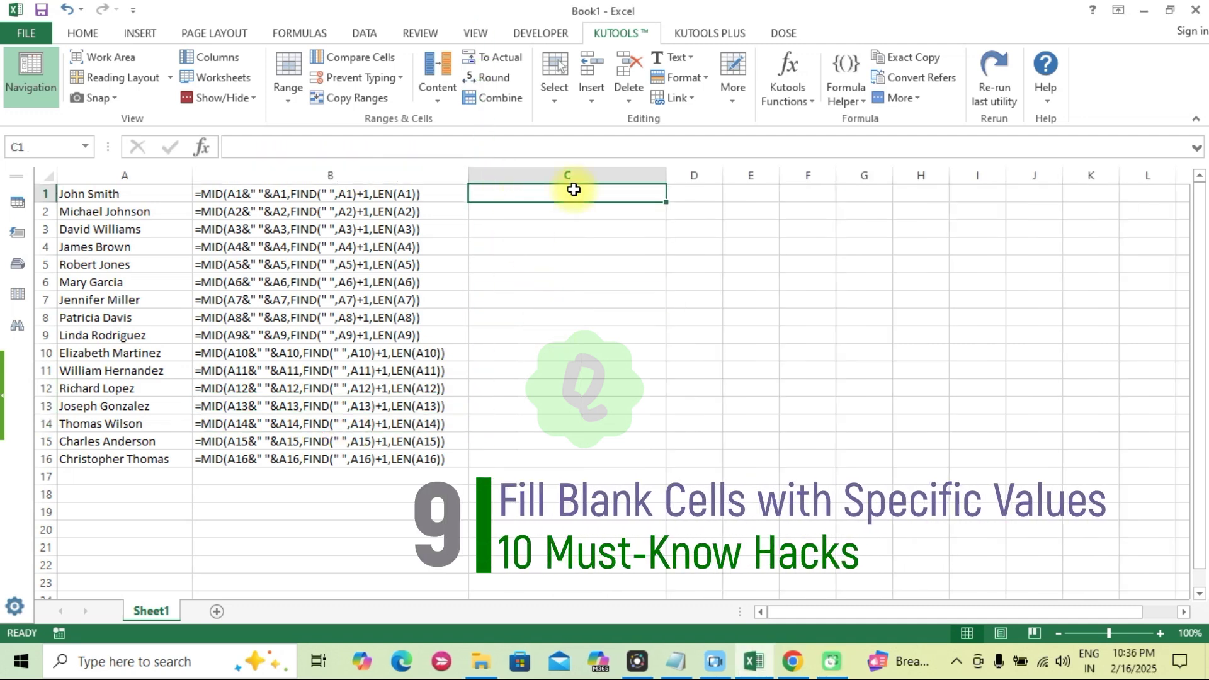
Step: Set Fill Blank Cells to fill with a fixed value and focus the Filled value box
click(594, 96)
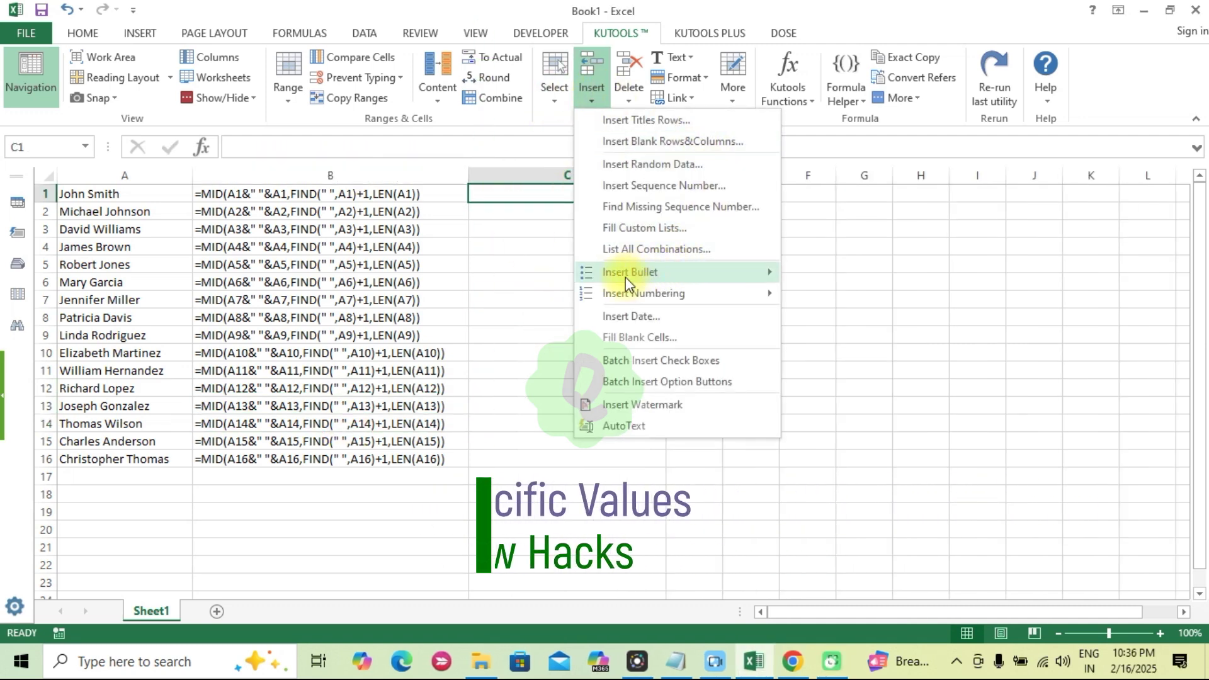
click(630, 337)
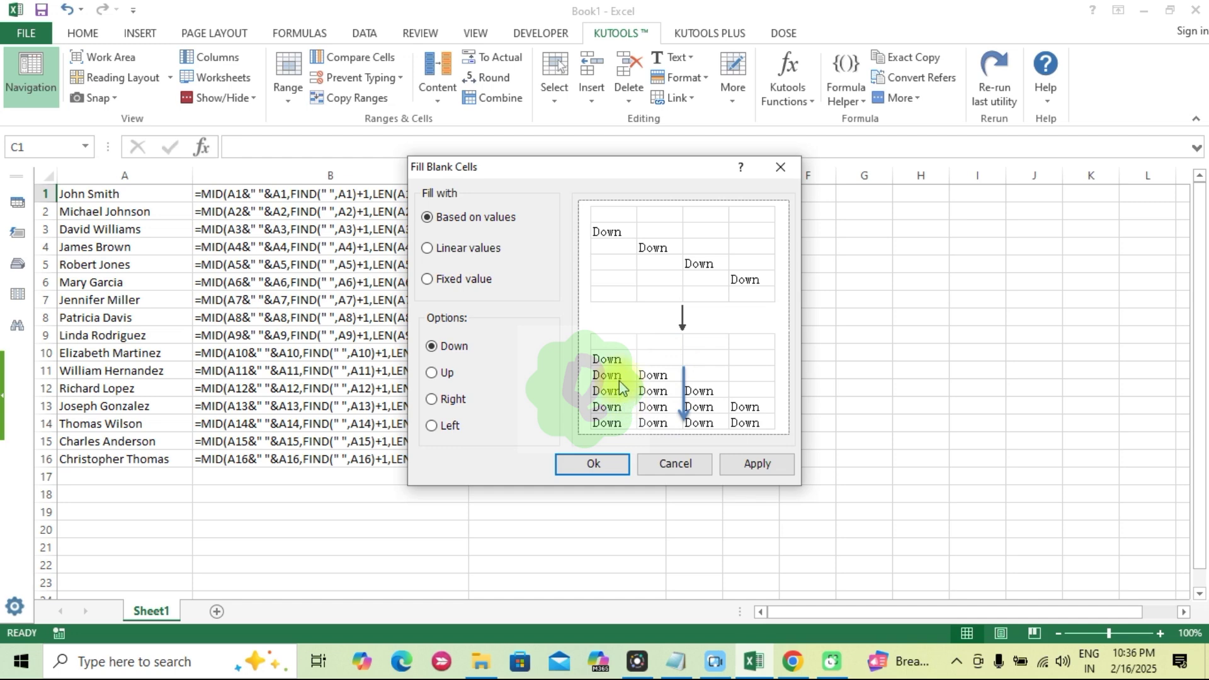
click(473, 246)
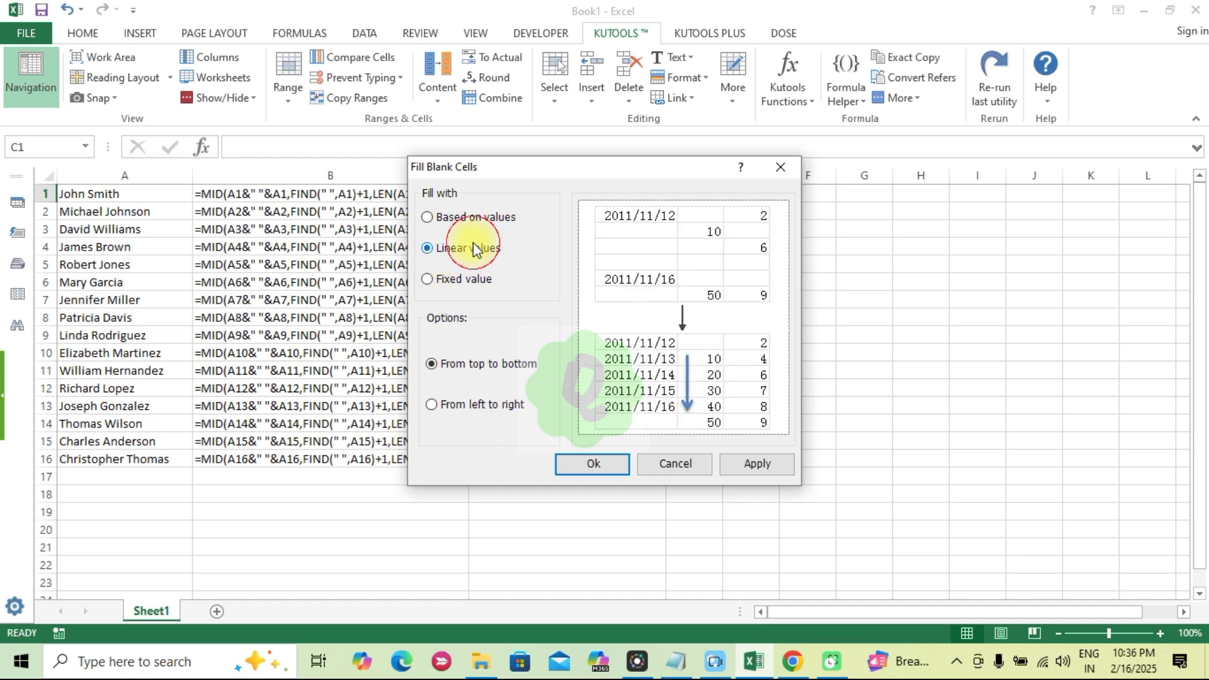
click(474, 281)
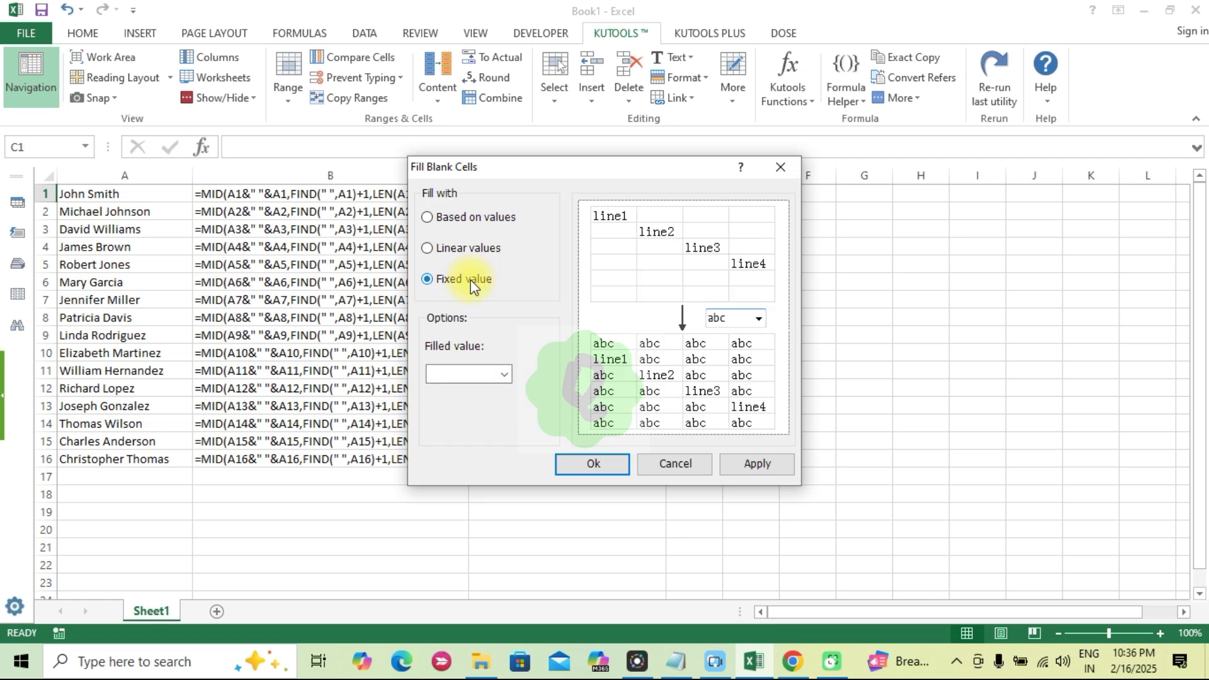
click(485, 373)
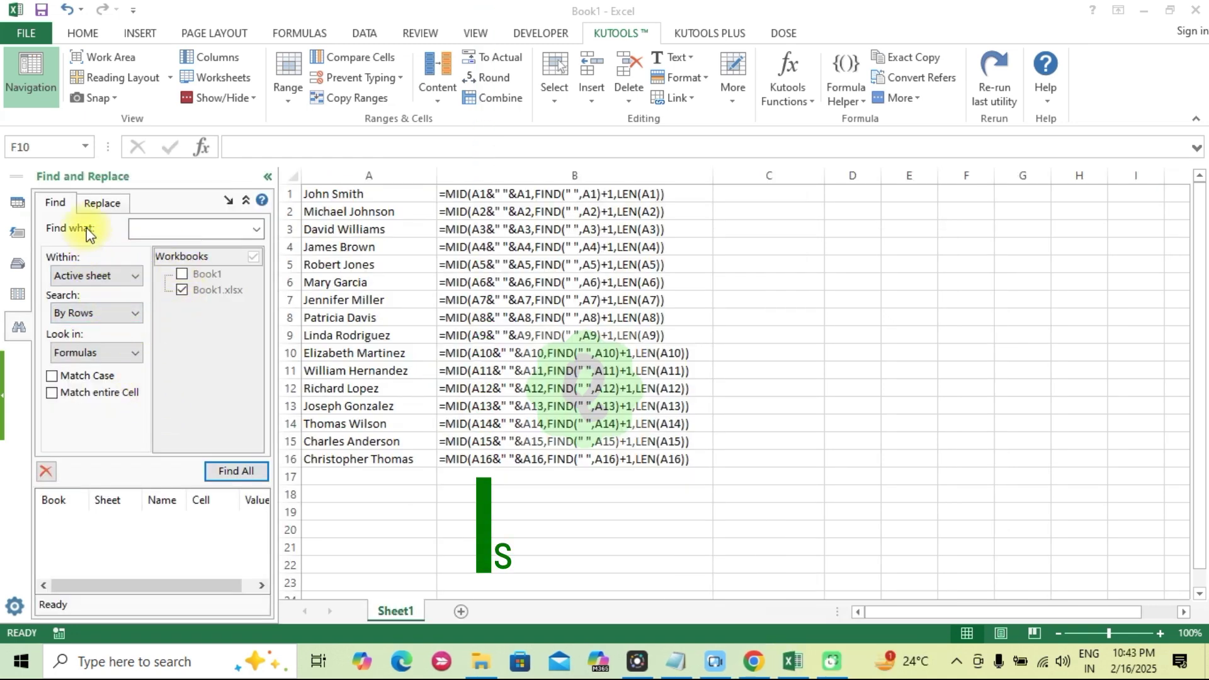
Step: Toggle the Super Find pane between Replace and Find, then collapse it
click(108, 206)
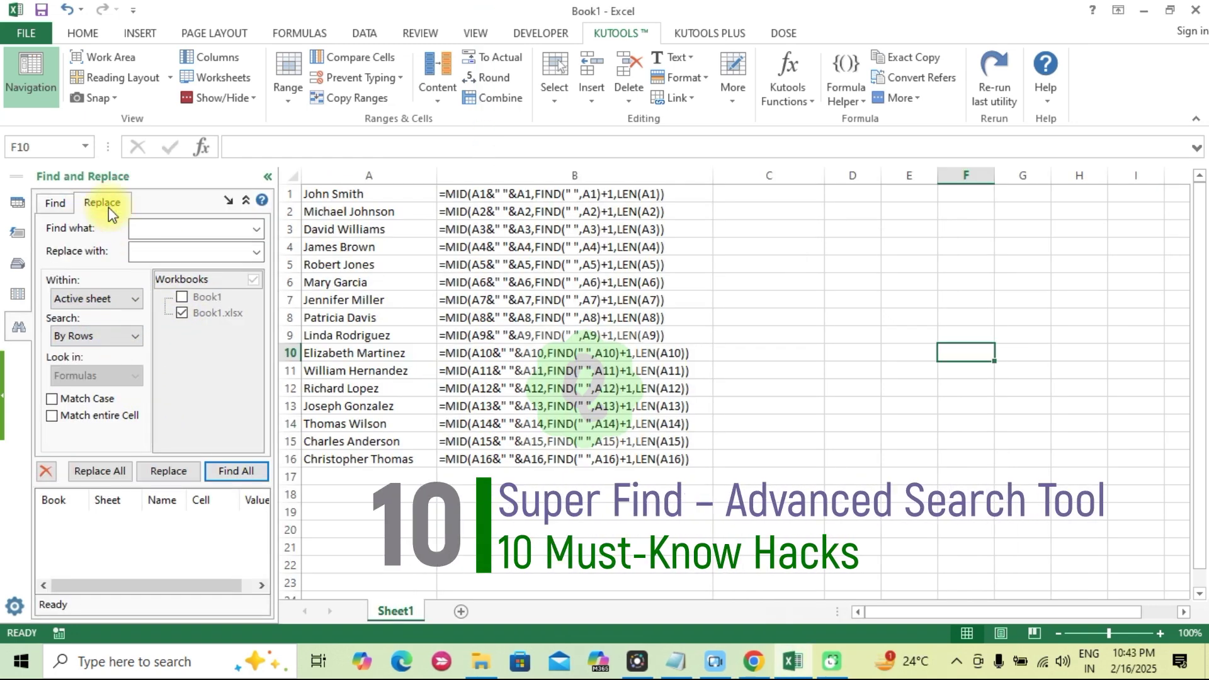
click(53, 201)
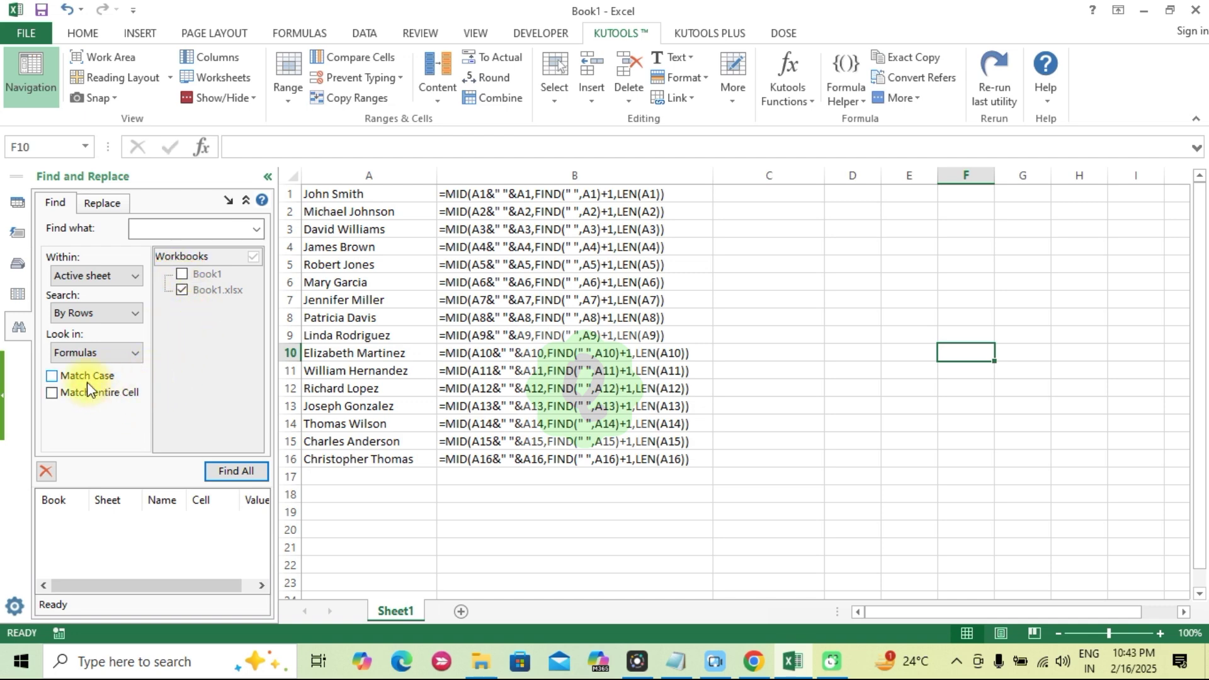
scroll(87, 381, down, 1)
scroll(87, 382, up, 1)
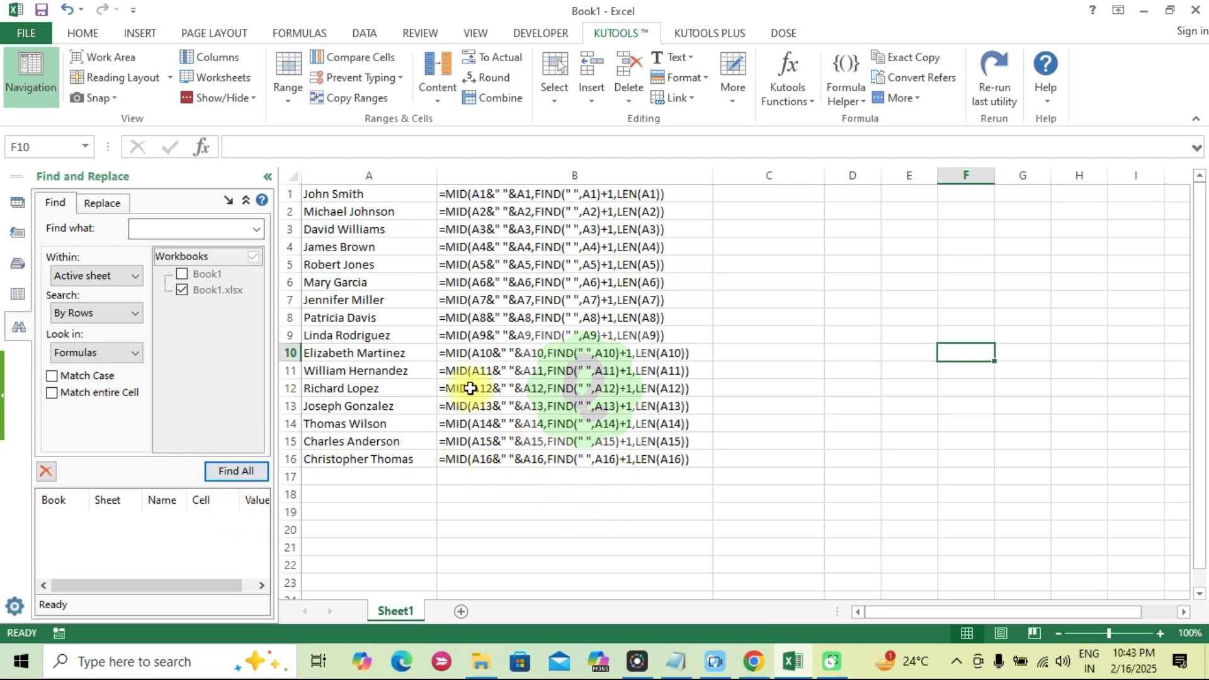
click(268, 178)
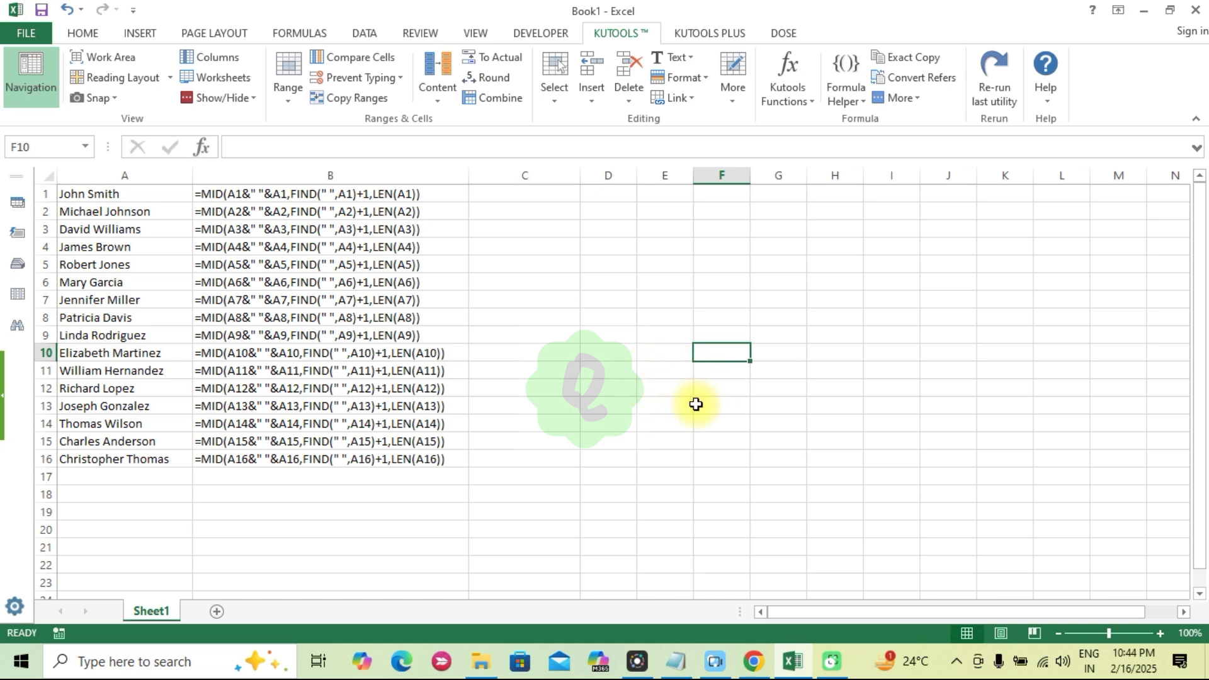
click(666, 405)
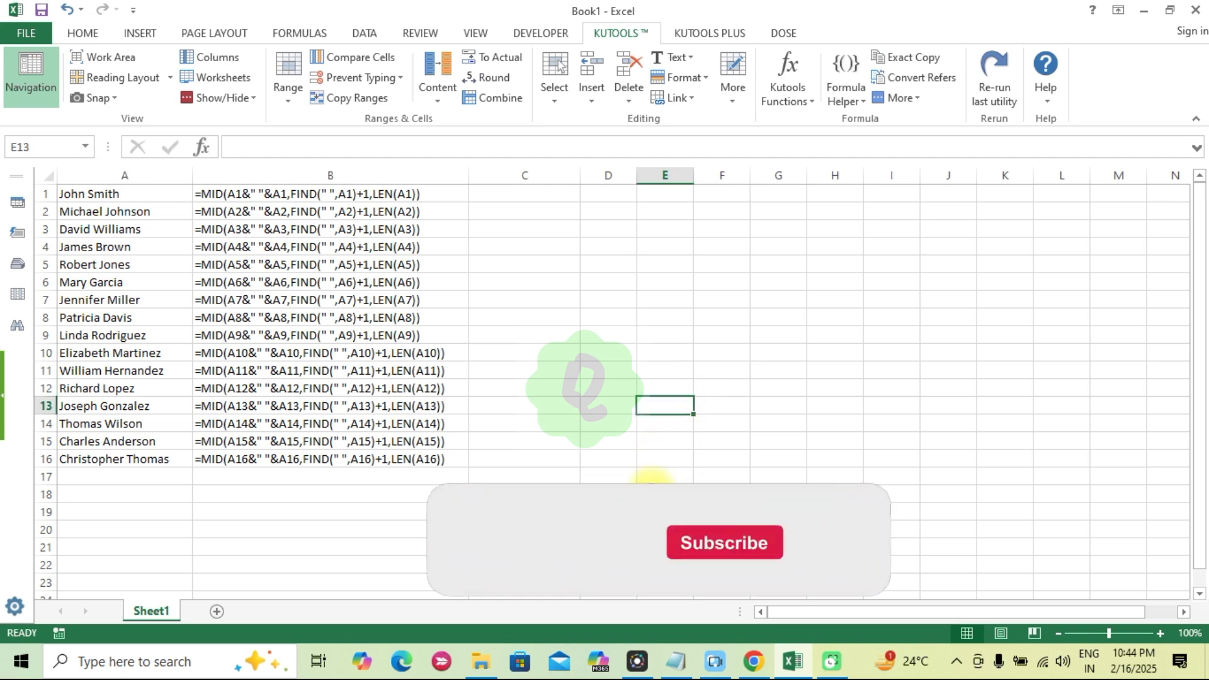